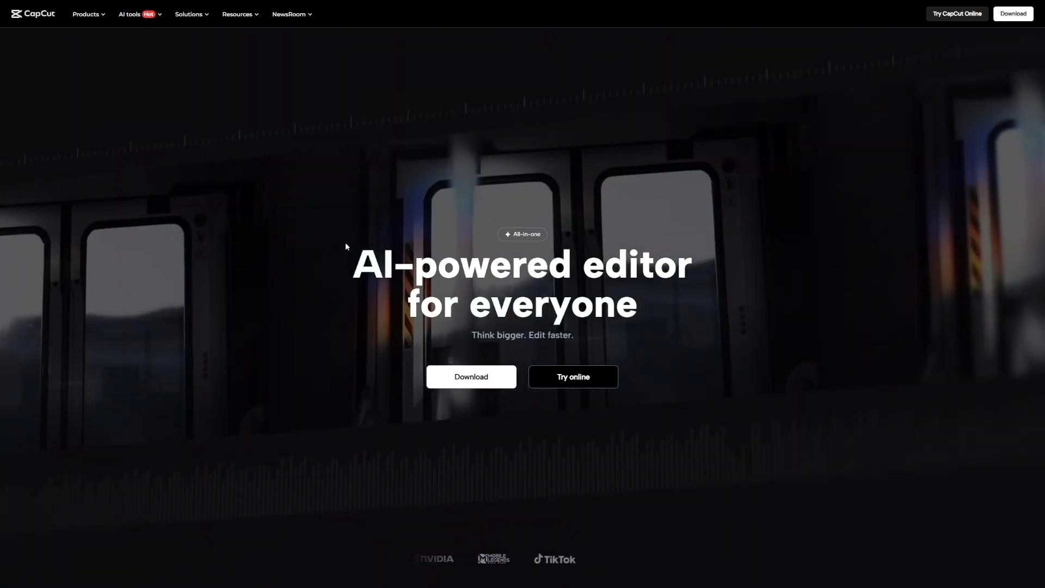
scroll(389, 270, "down", 2)
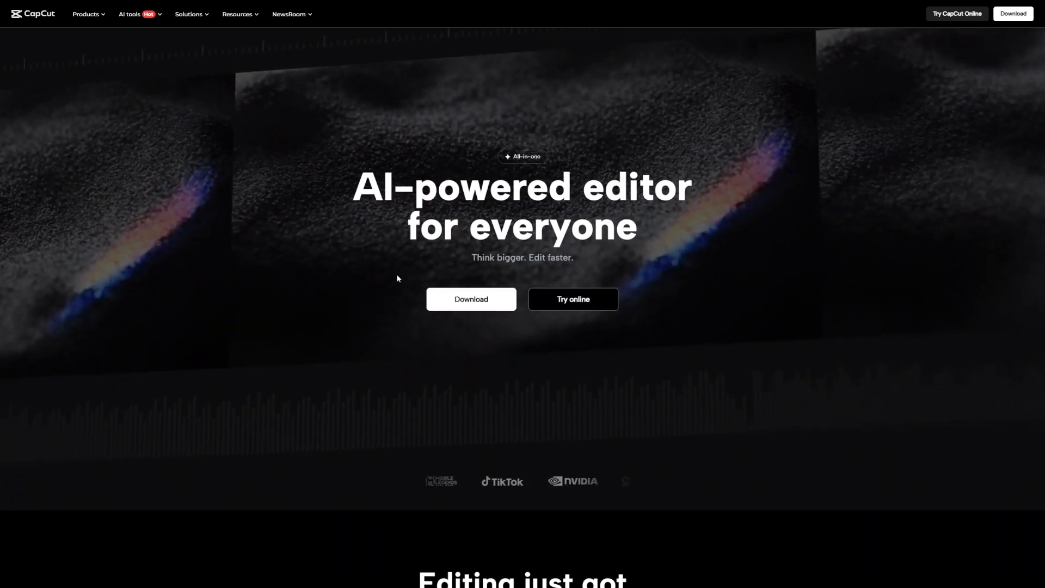
scroll(397, 276, "up", 1)
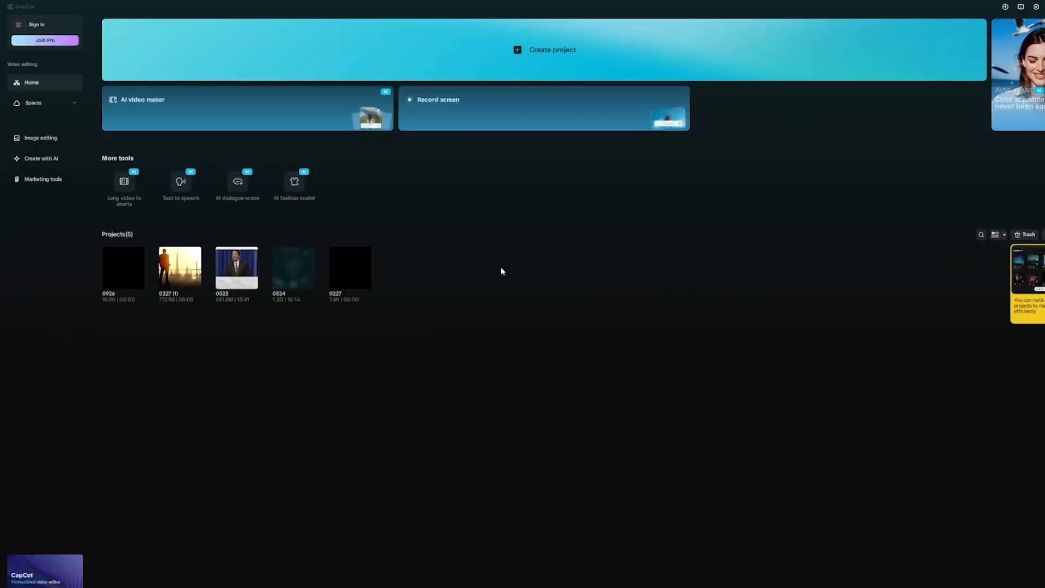
Step: Open the Create with AI workspace and browse the showcase gallery of example images
left_click(511, 64)
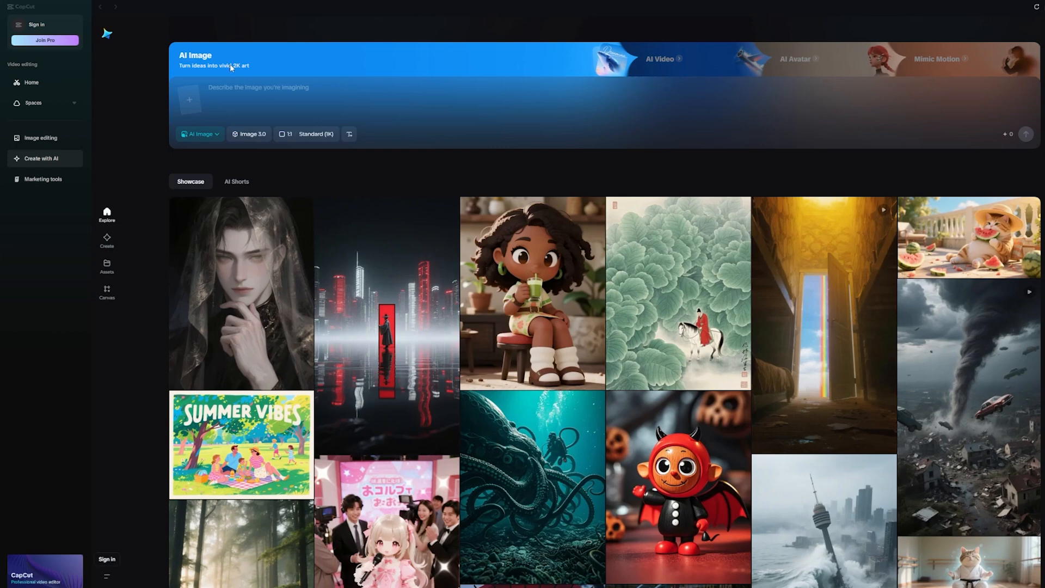
scroll(433, 173, "down", 2)
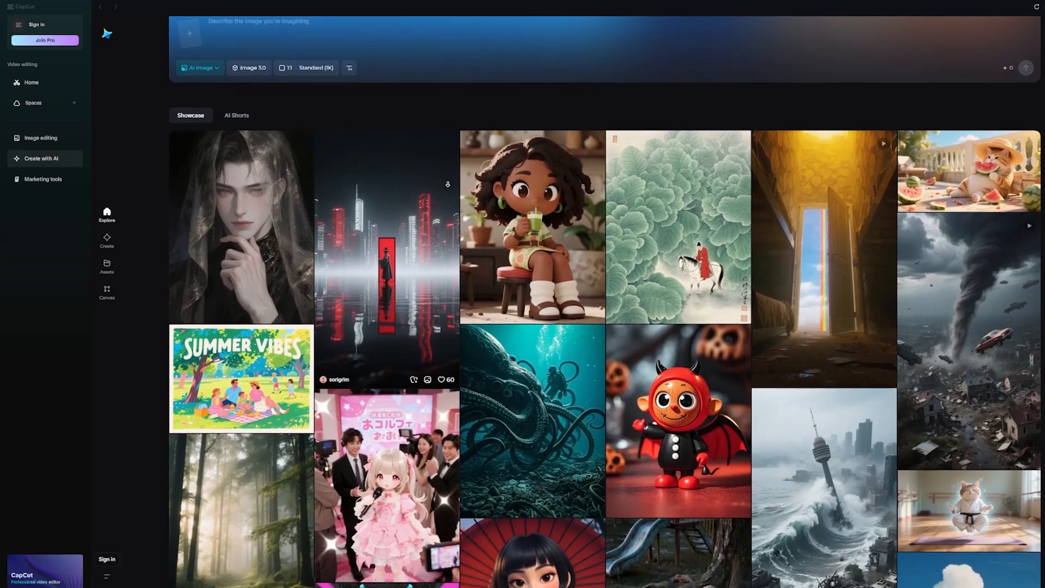
scroll(450, 188, "up", 2)
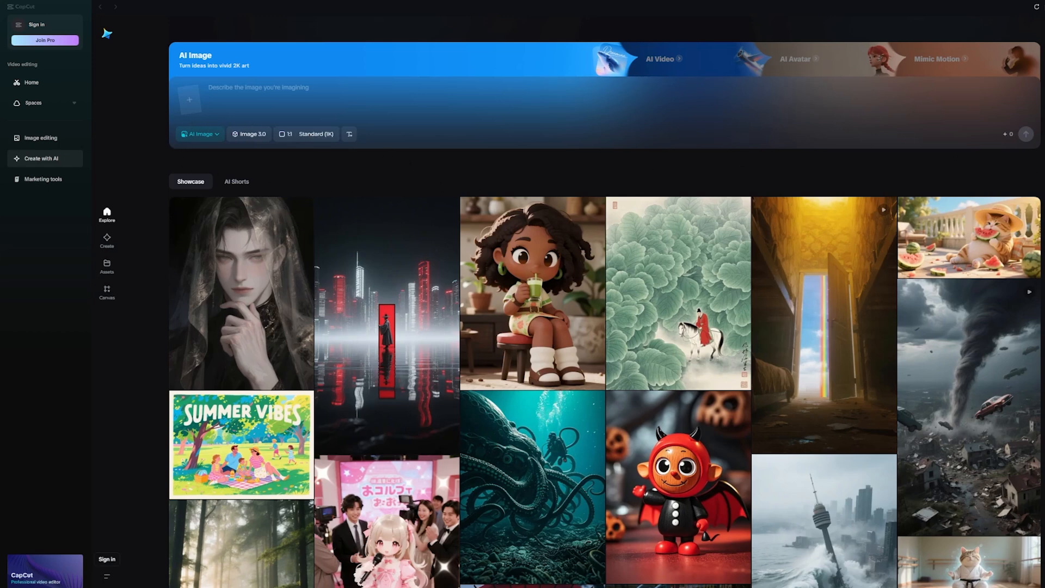
scroll(605, 309, "down", 1)
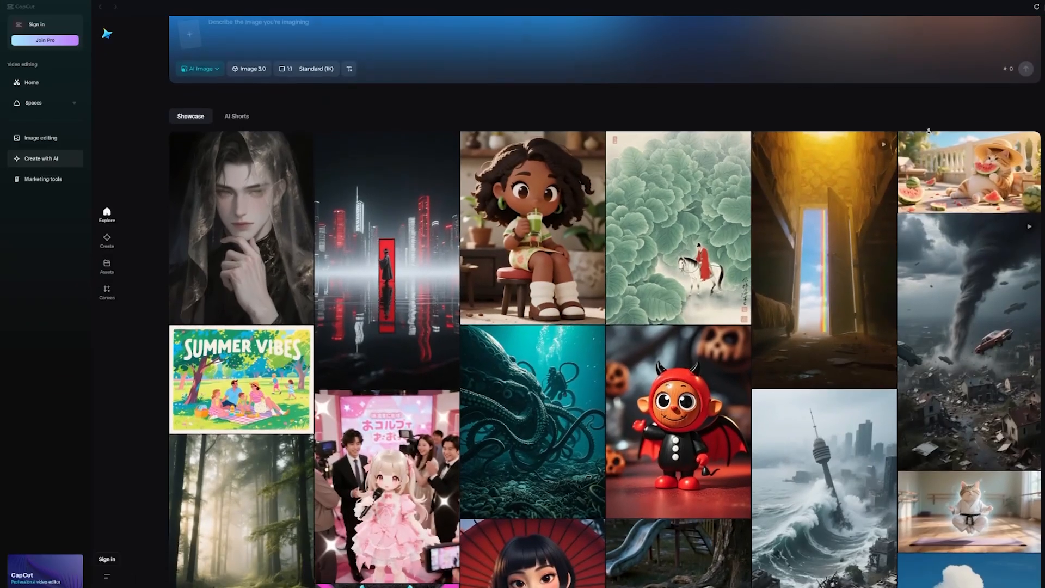
scroll(930, 135, "down", 1)
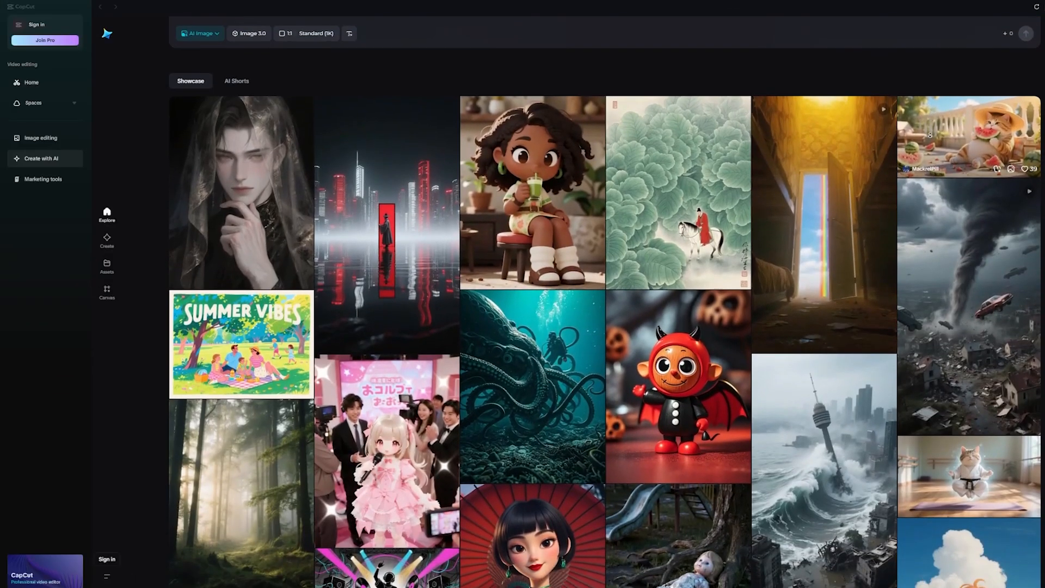
scroll(929, 135, "down", 2)
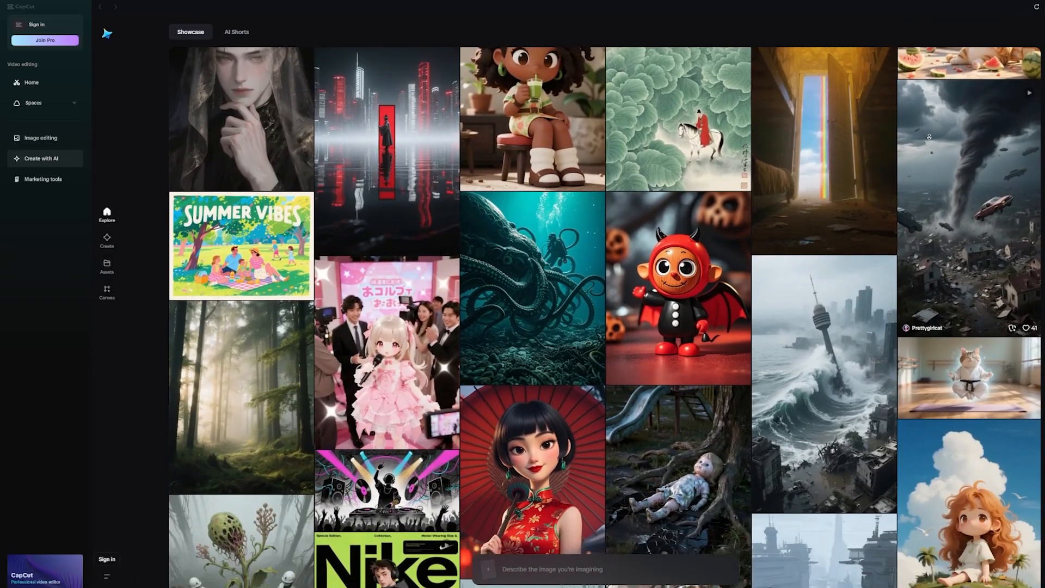
scroll(929, 136, "down", 2)
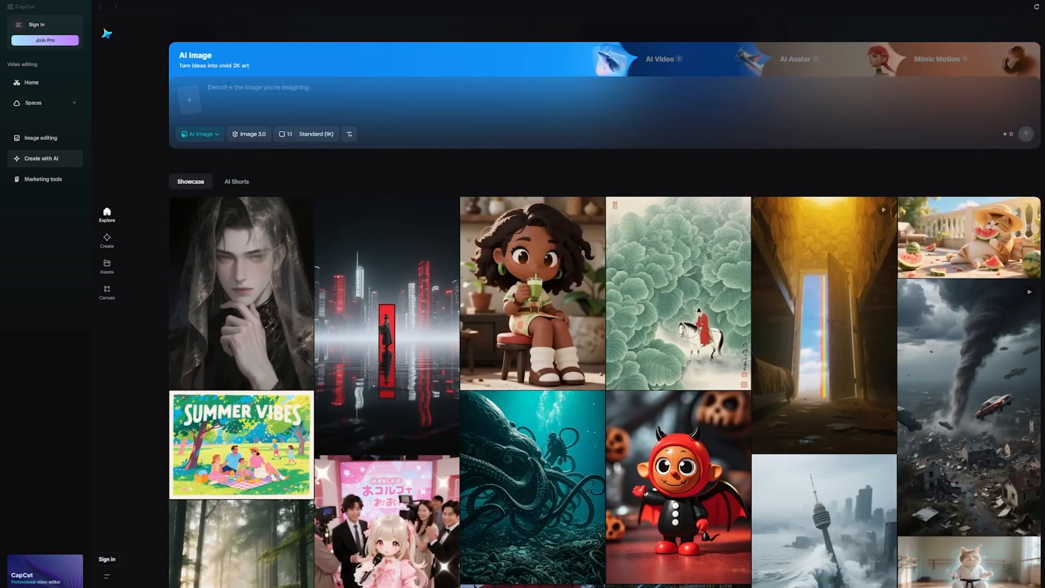
Step: Generate AI images from the prompt "robot standing in a forest at sunset" with a 16:9 aspect ratio
type("robot standing in a forest at sunset")
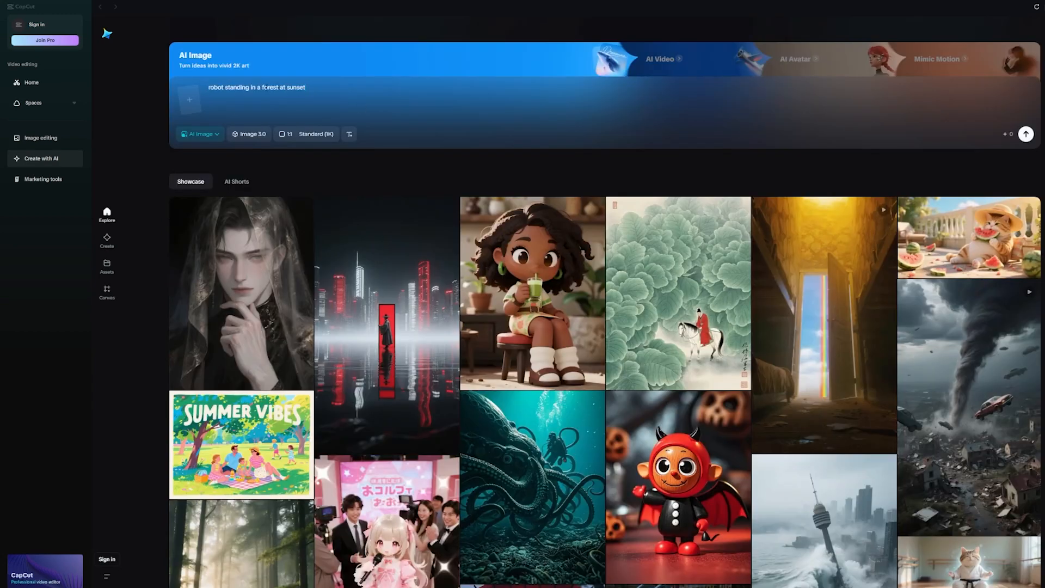
left_click(287, 136)
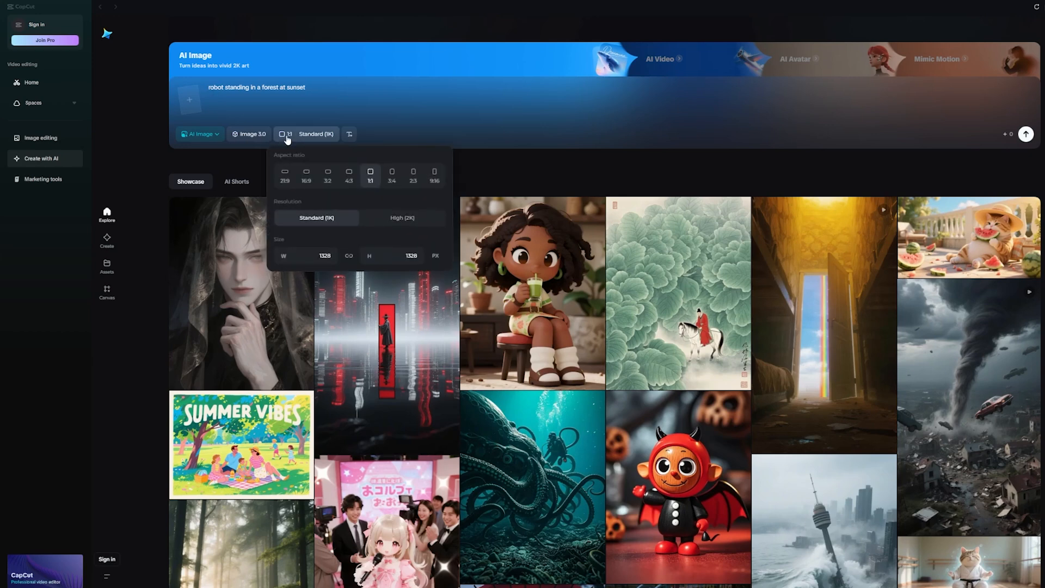
left_click(307, 187)
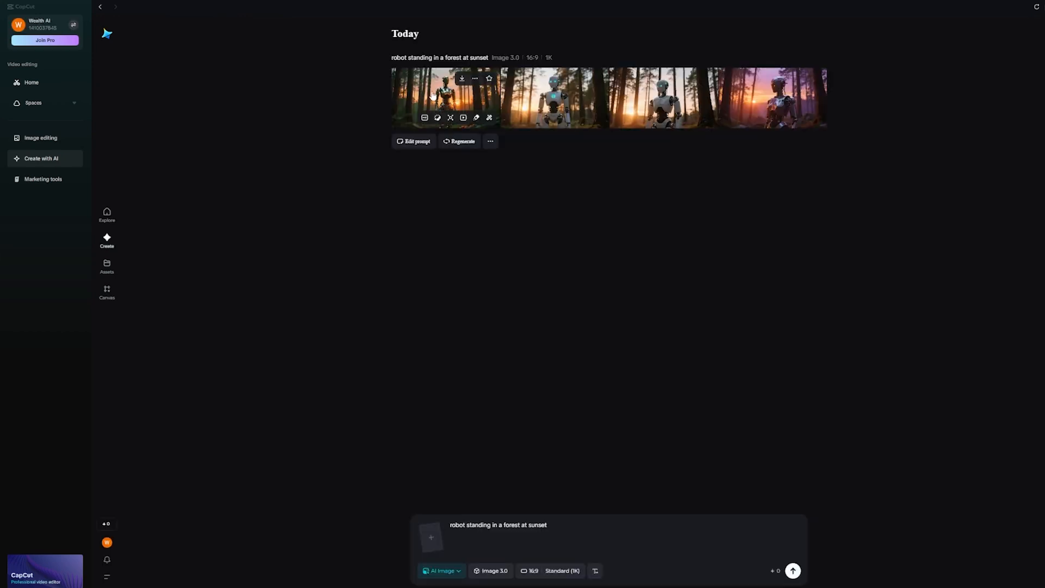
Step: Review all four generated robot images at full size and return to the results list
left_click(431, 95)
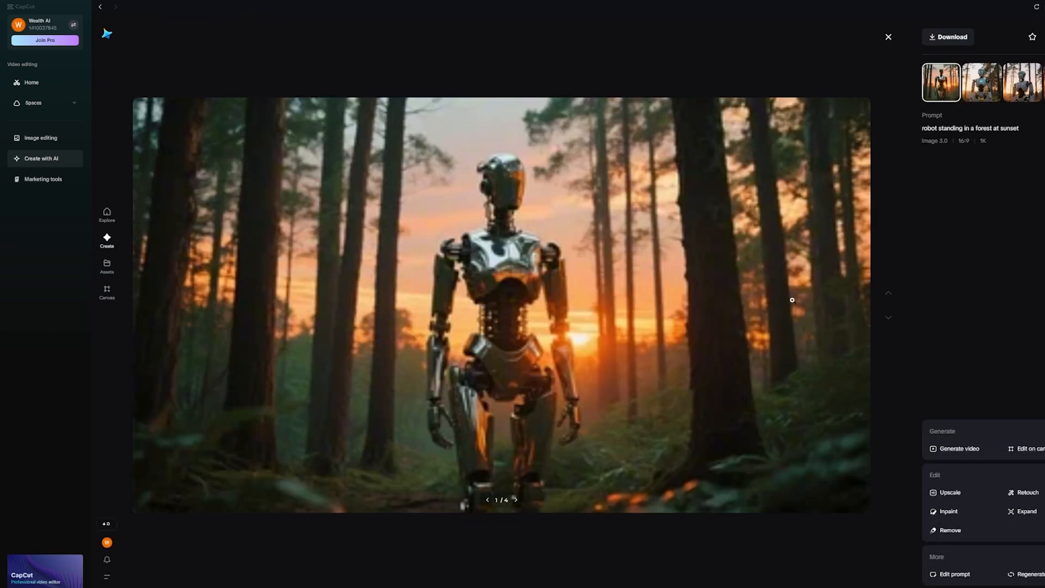
left_click(515, 501)
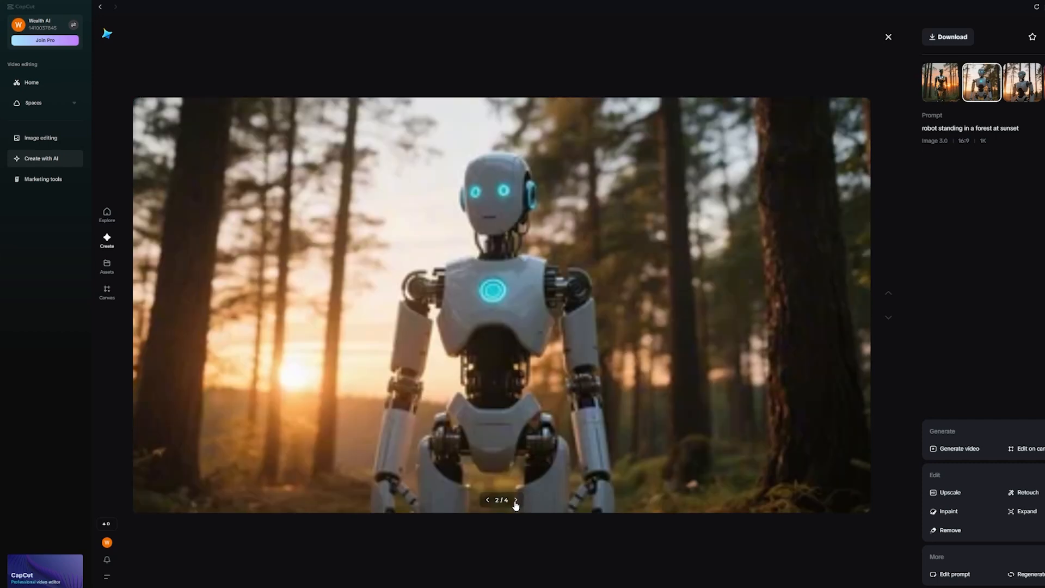
left_click(515, 501)
left_click(515, 500)
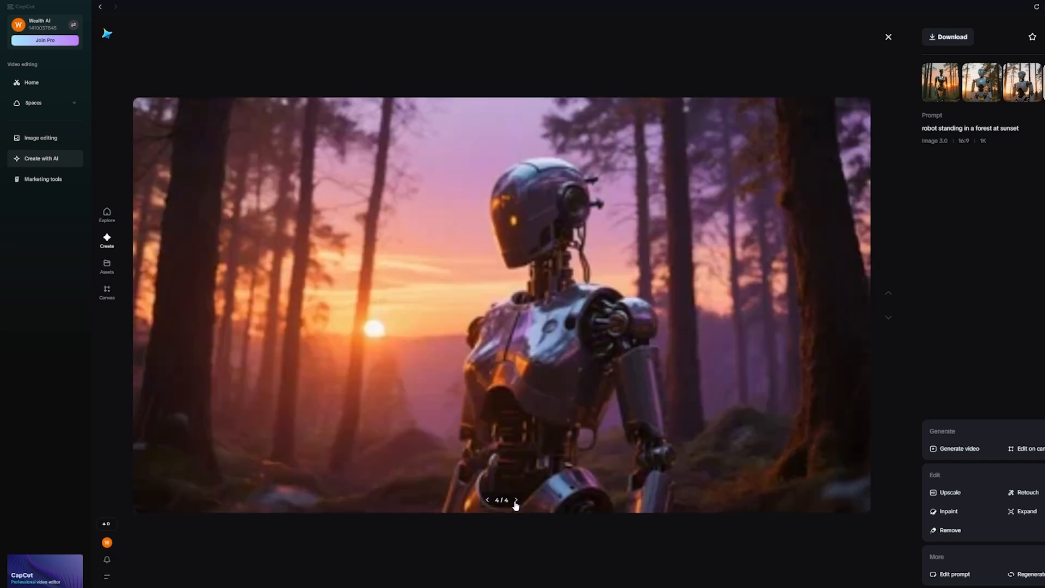
left_click(888, 37)
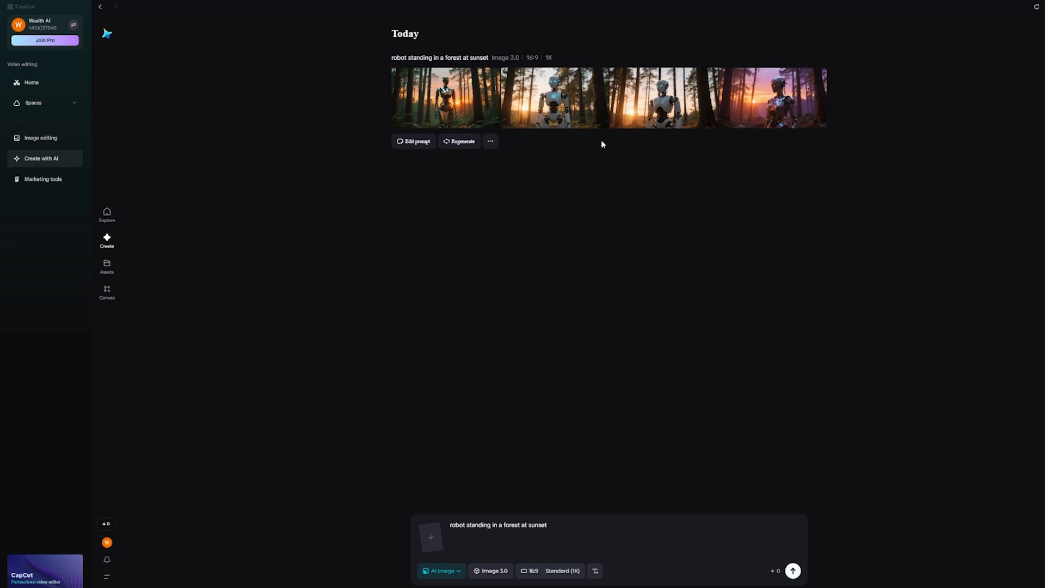
Step: Upscale the first sunset forest robot image and expand the upscaled version by 1.5x with the Original ratio
left_click(486, 146)
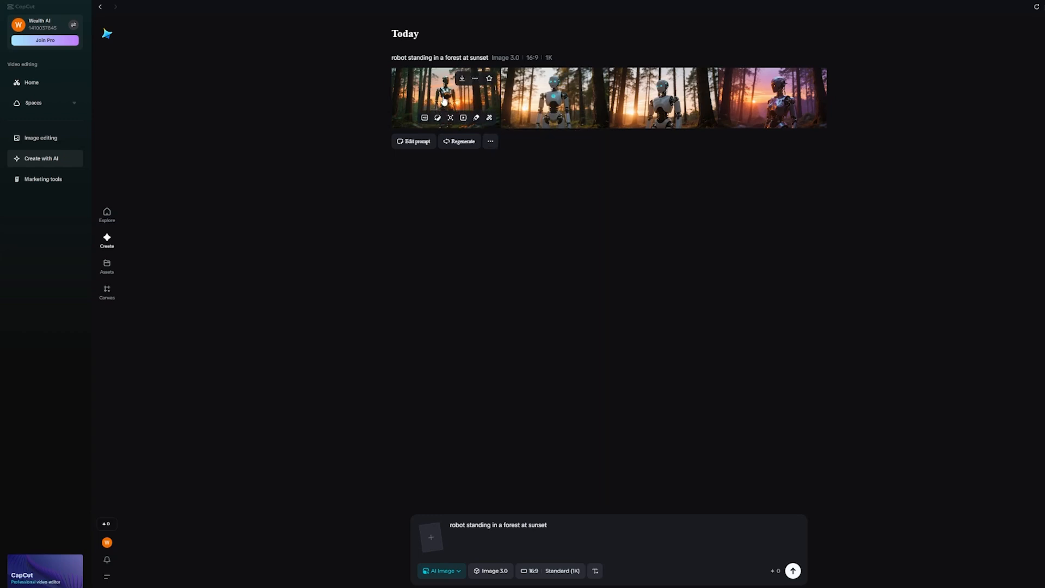
left_click(461, 106)
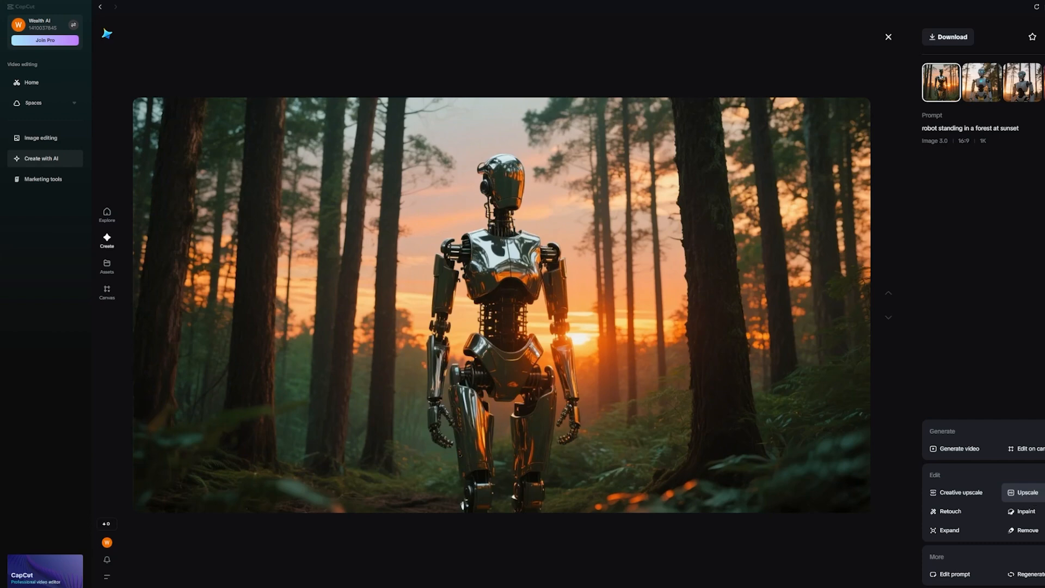
left_click(1027, 493)
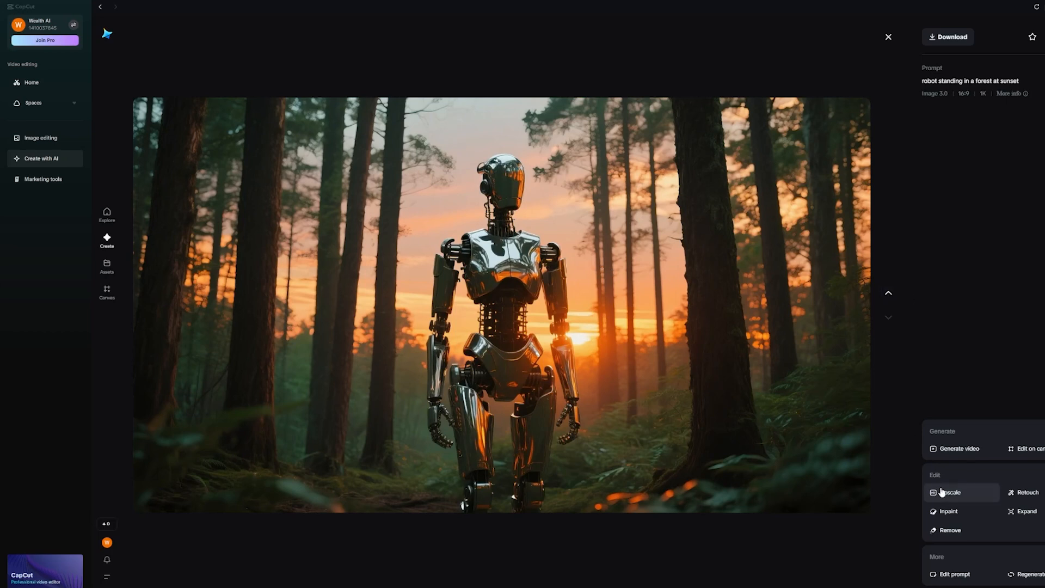
left_click(1030, 517)
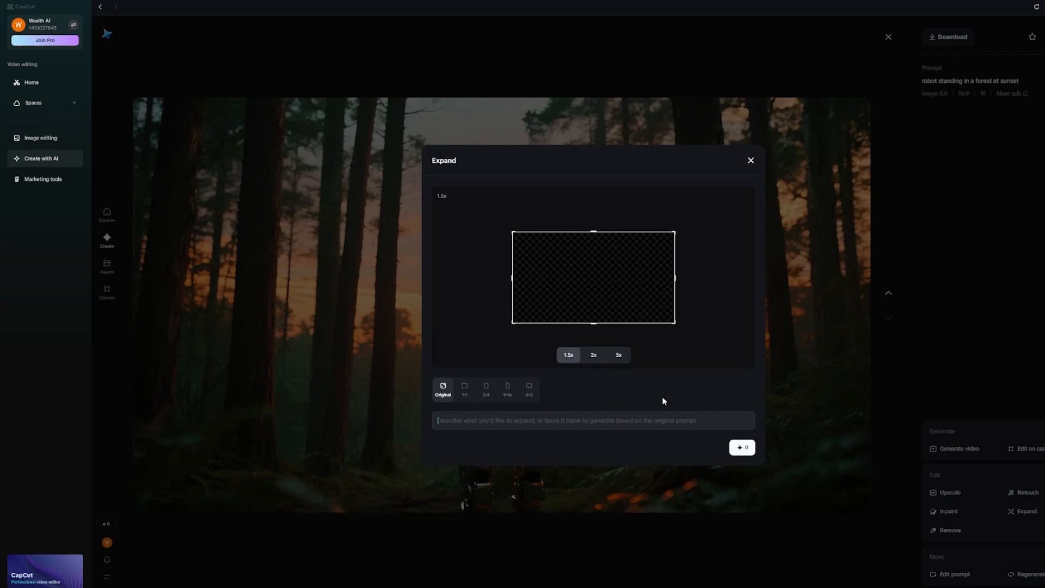
left_click(742, 448)
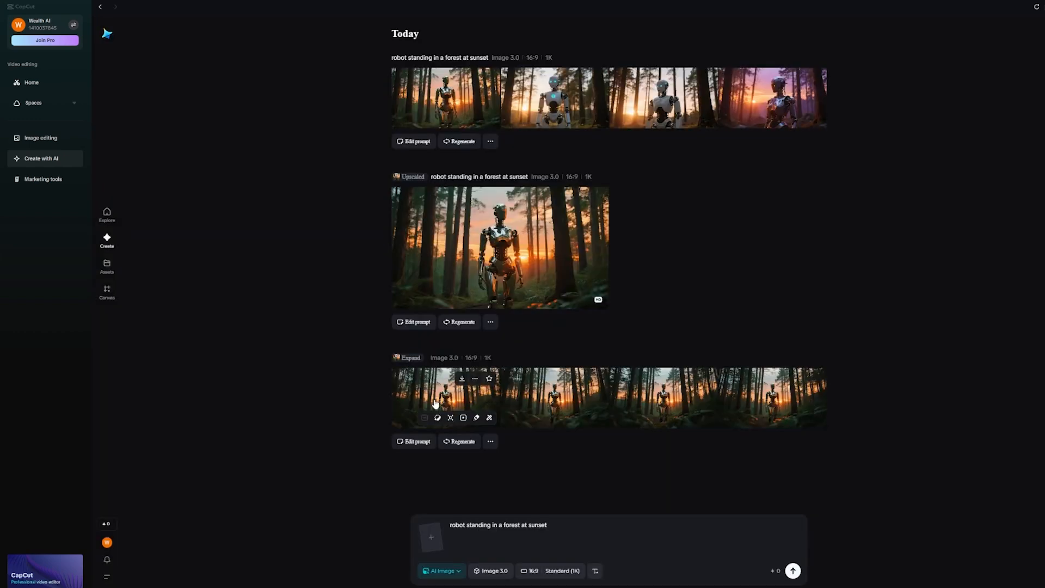
Step: Review the expanded versions of the robot image at full size and return to the results list
left_click(439, 401)
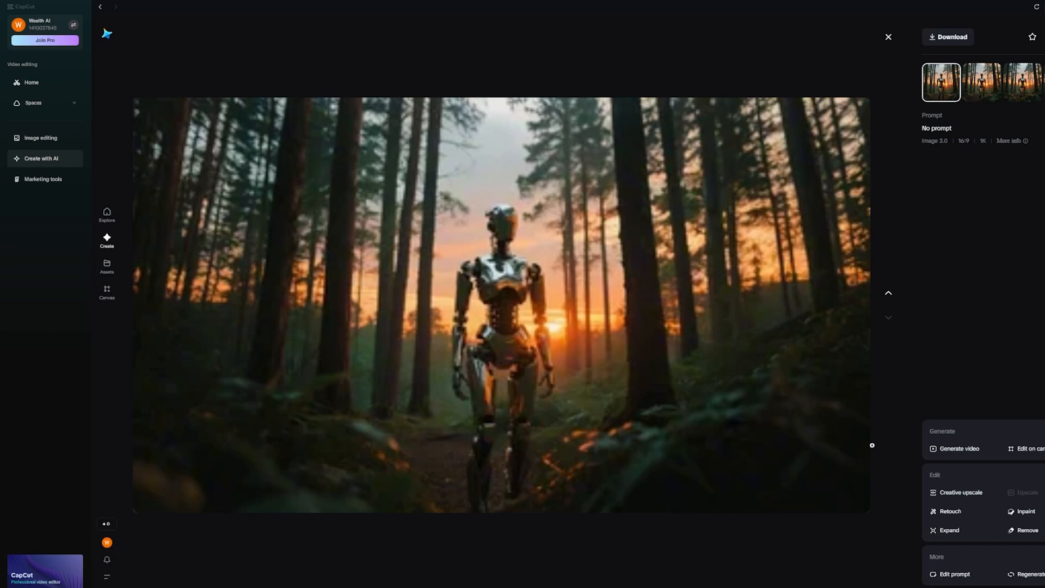
left_click(889, 293)
left_click(889, 317)
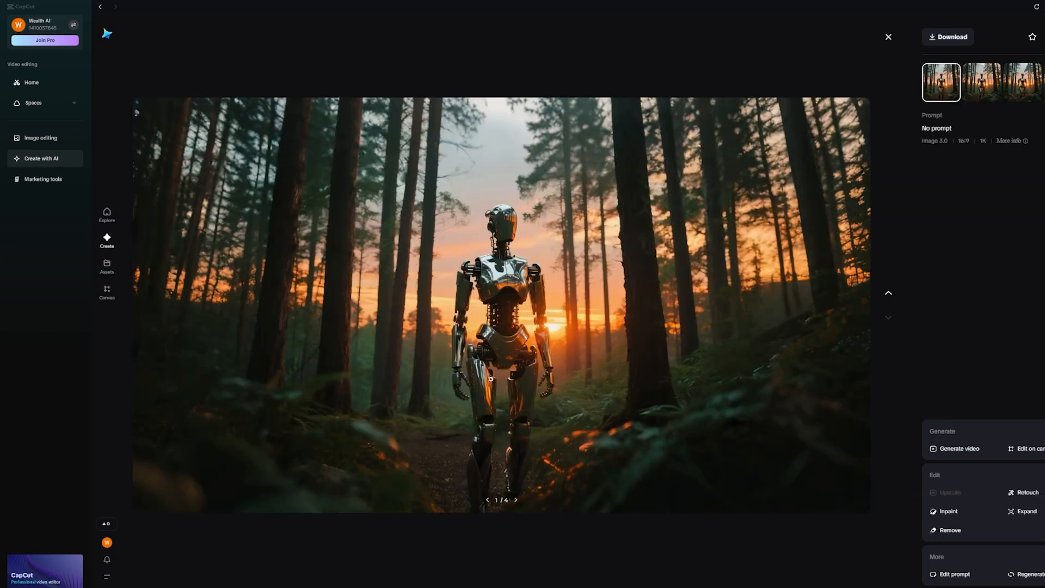
left_click(516, 501)
left_click(517, 502)
left_click(516, 501)
left_click(517, 502)
left_click(887, 37)
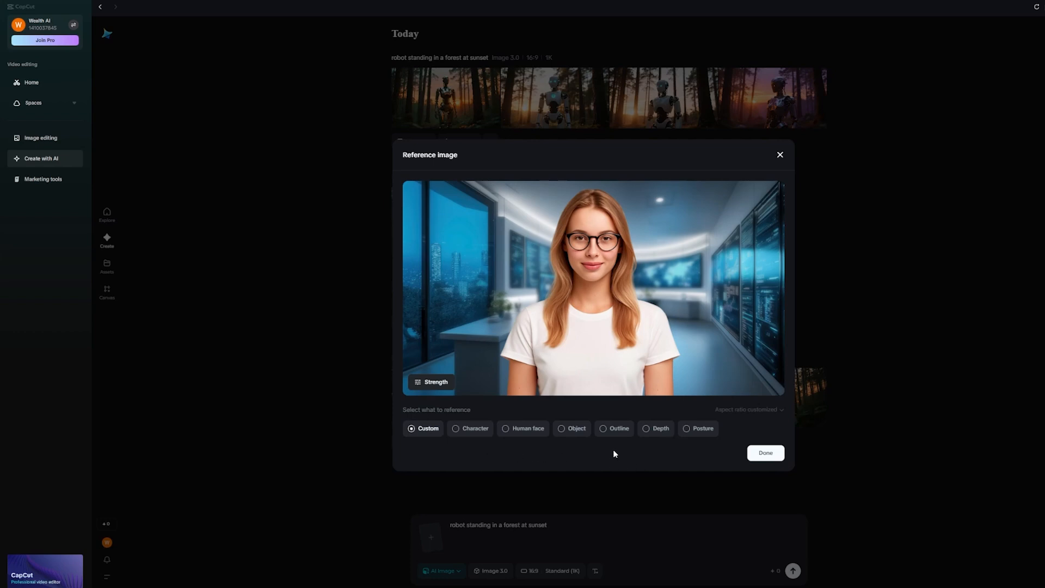
Step: Set the portrait of the woman with glasses as a Character reference image for the prompt
mouse_move(462, 432)
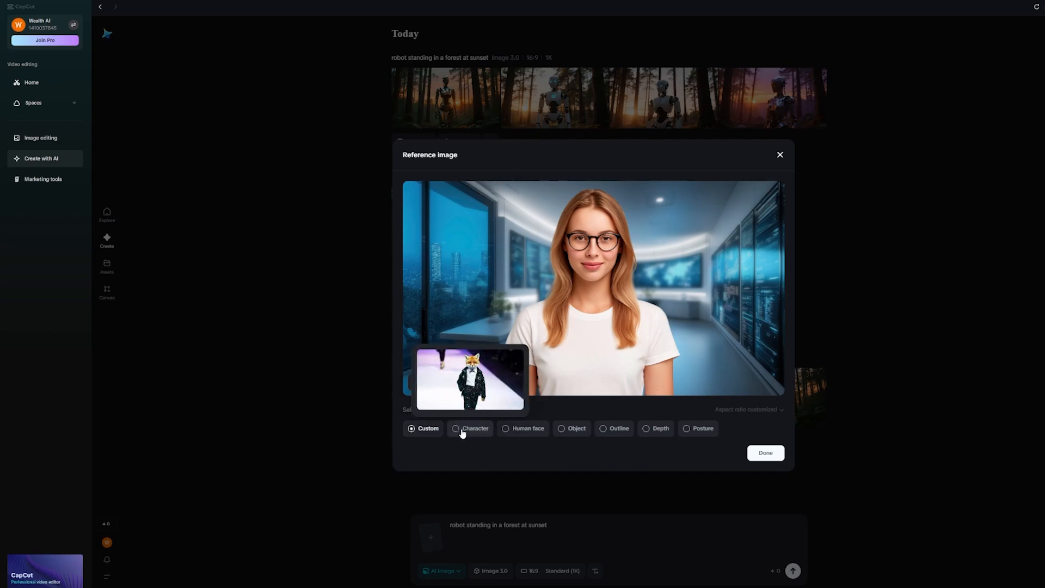
left_click(469, 435)
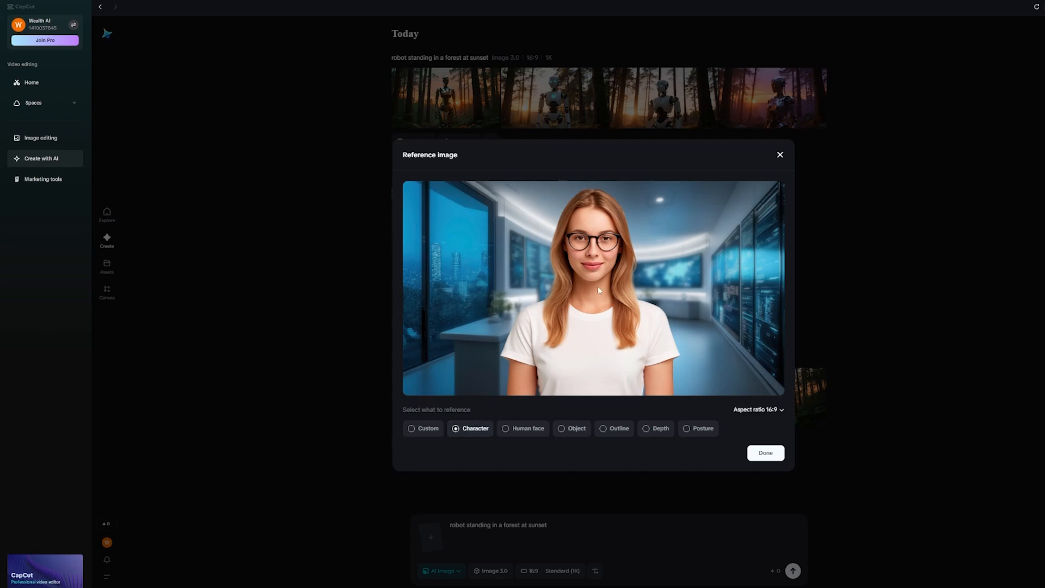
left_click(765, 453)
Step: Replace the prompt with "robot sitting by a campfire", generate the images and review them at full size
triple_click(623, 527)
type("robot sitting by a campfire")
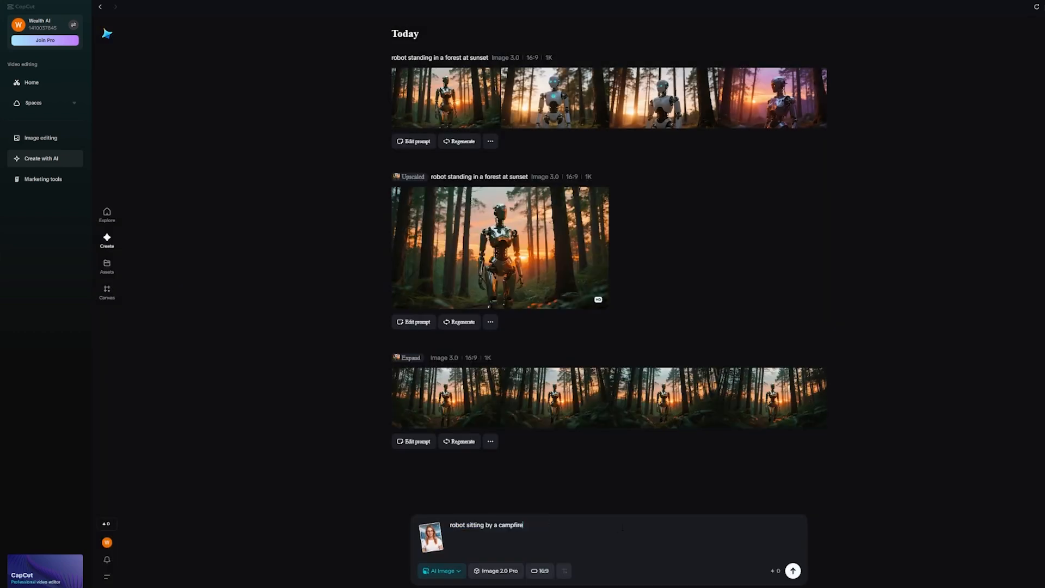
left_click(794, 571)
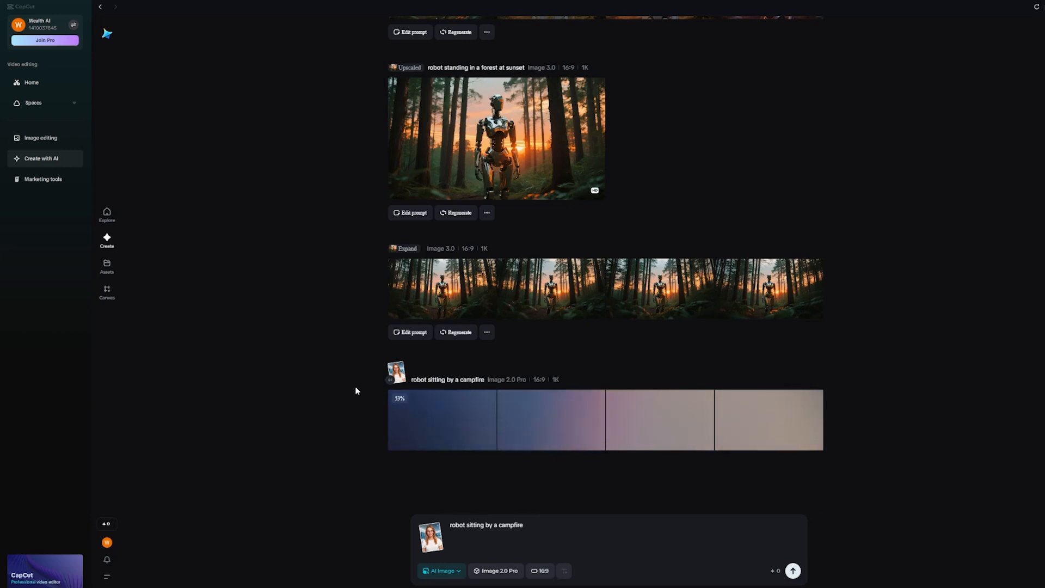
left_click(549, 399)
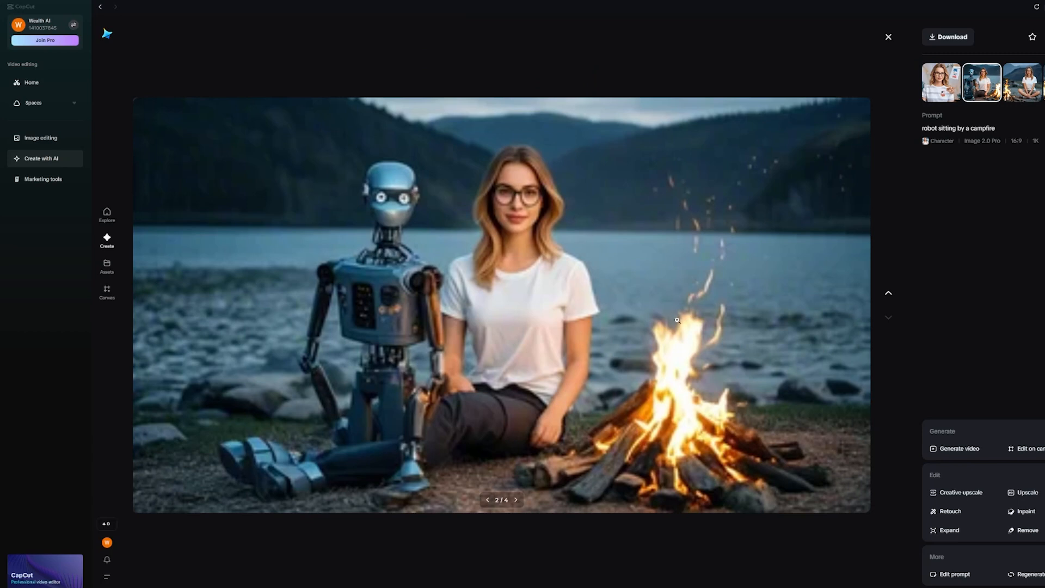
left_click(516, 500)
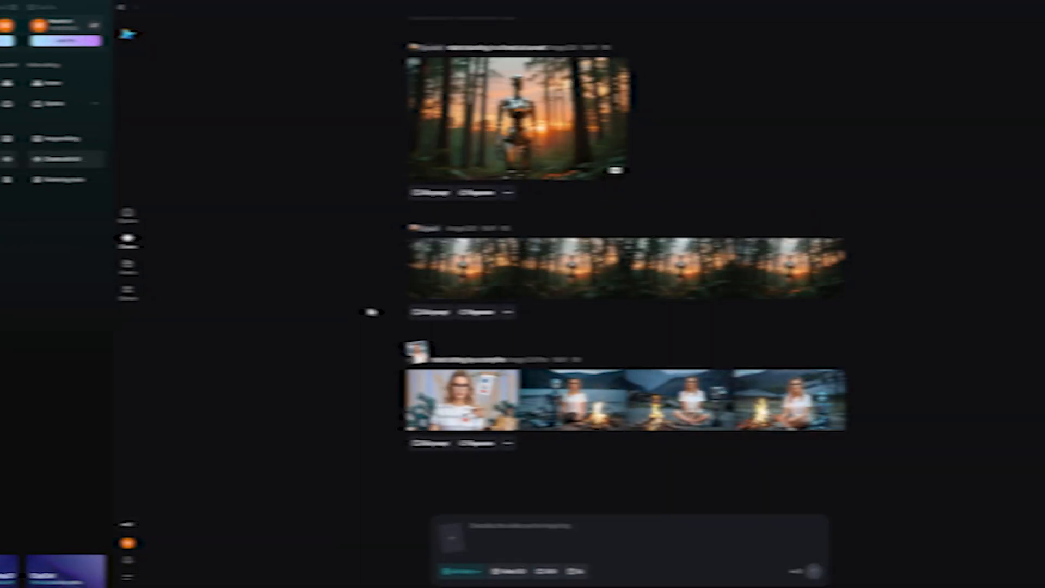
Step: Set up an AI video from the upscaled robot image with the prompt "robot looks around and blinks" and a 5s duration
scroll(354, 305, "up", 3)
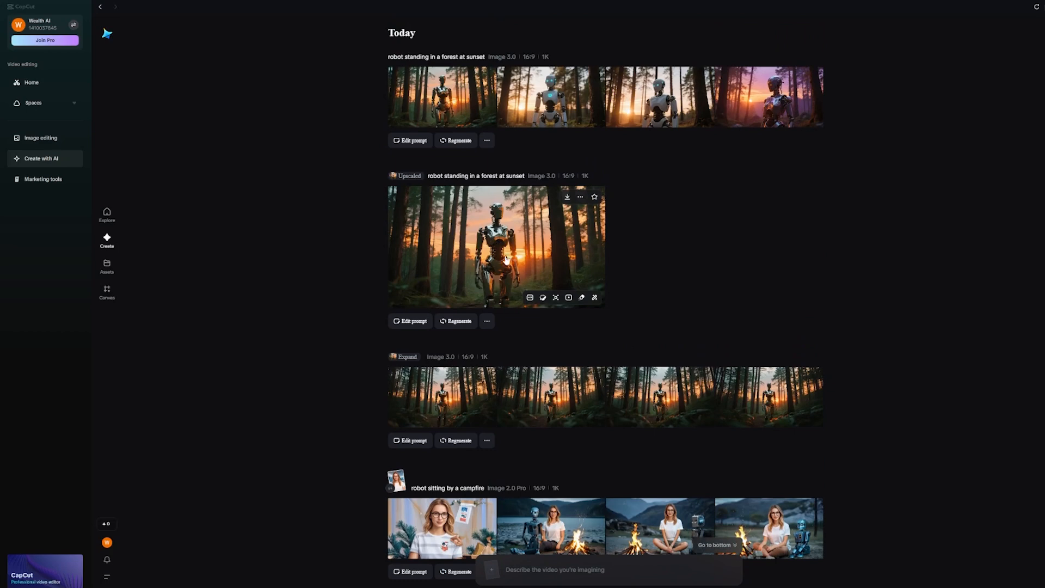
left_click(569, 298)
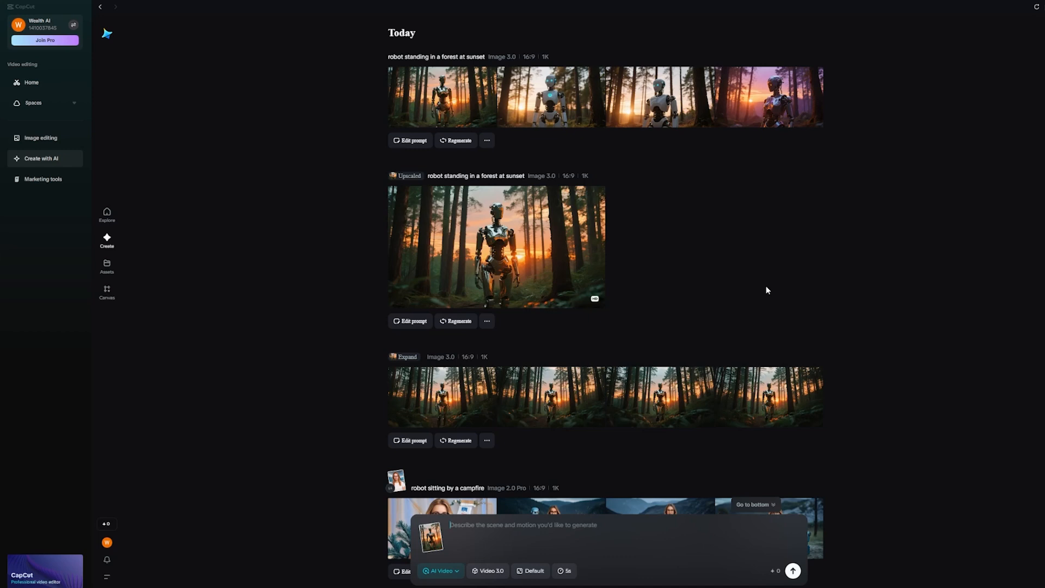
type("robot looks around and blinks")
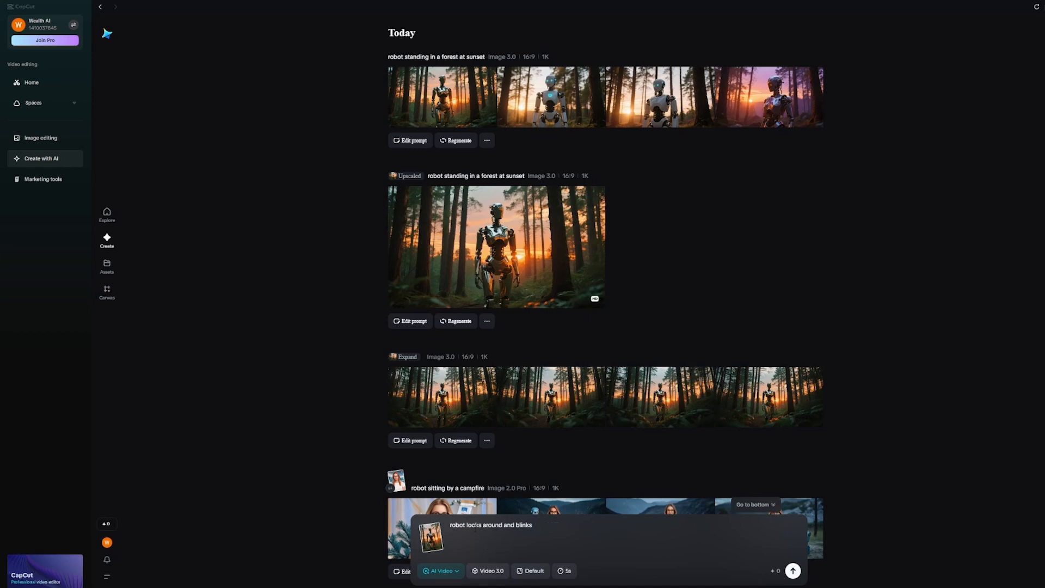
left_click(568, 571)
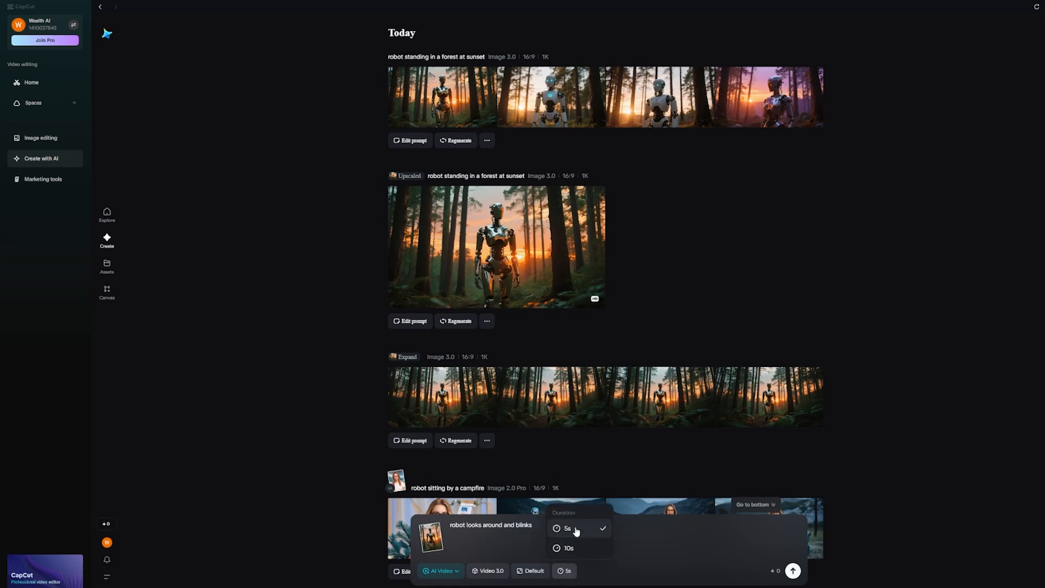
left_click(645, 548)
left_click(569, 571)
left_click(575, 531)
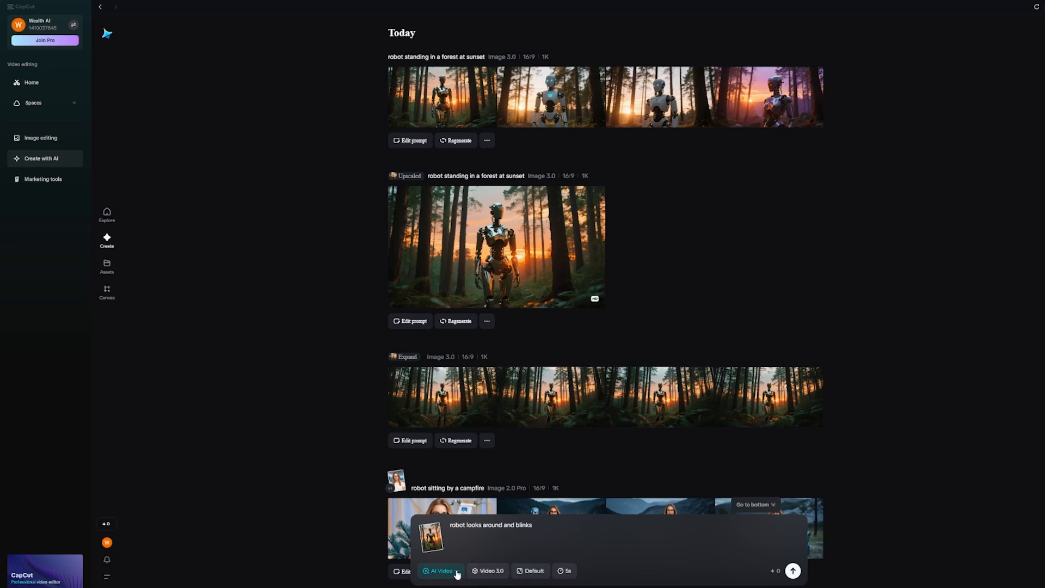
Step: Choose the Video 3.0 model, check the aspect ratio options and generate the AI video of the robot
left_click(498, 577)
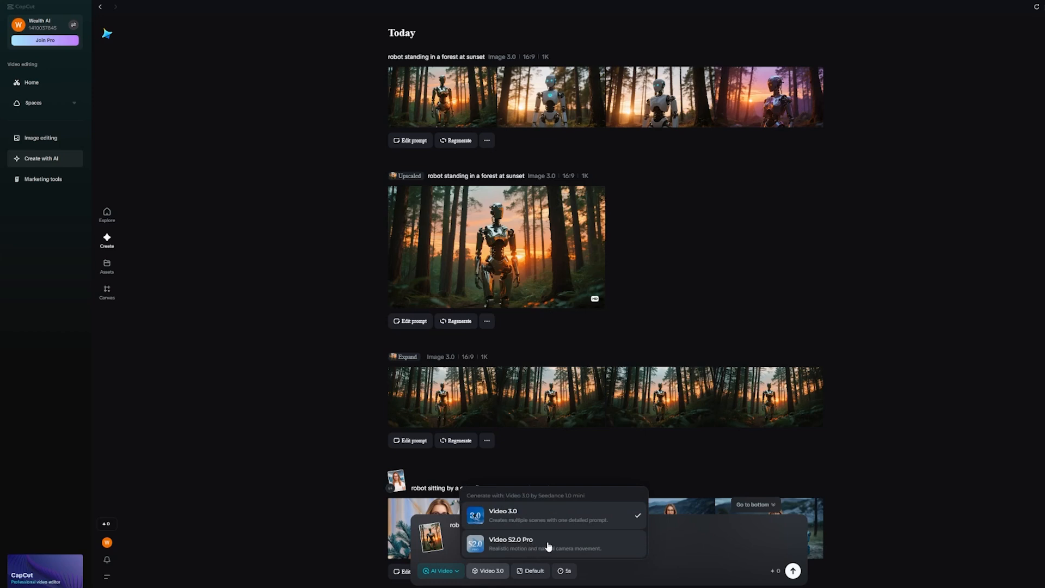
left_click(531, 520)
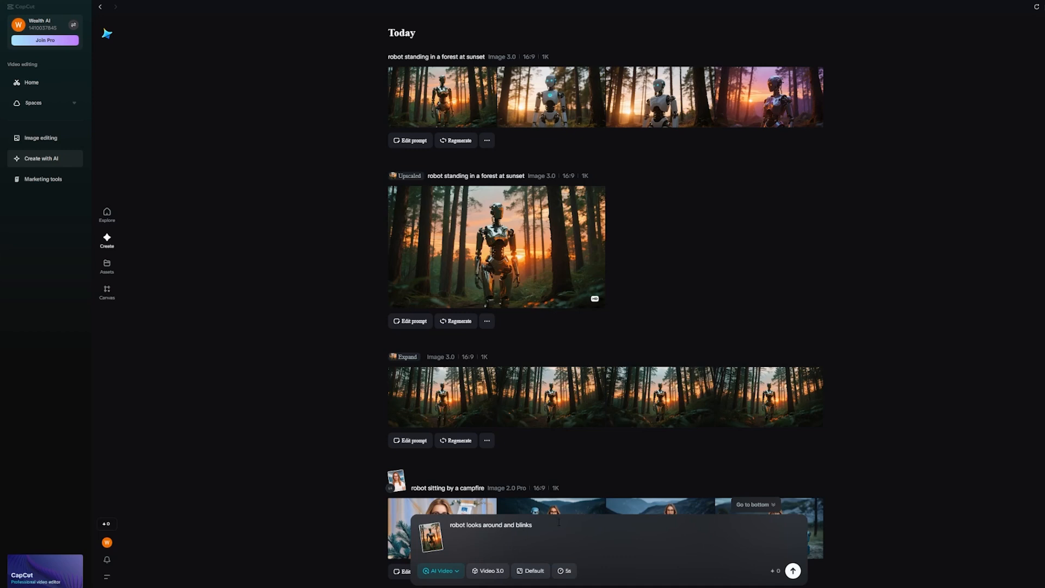
left_click(534, 571)
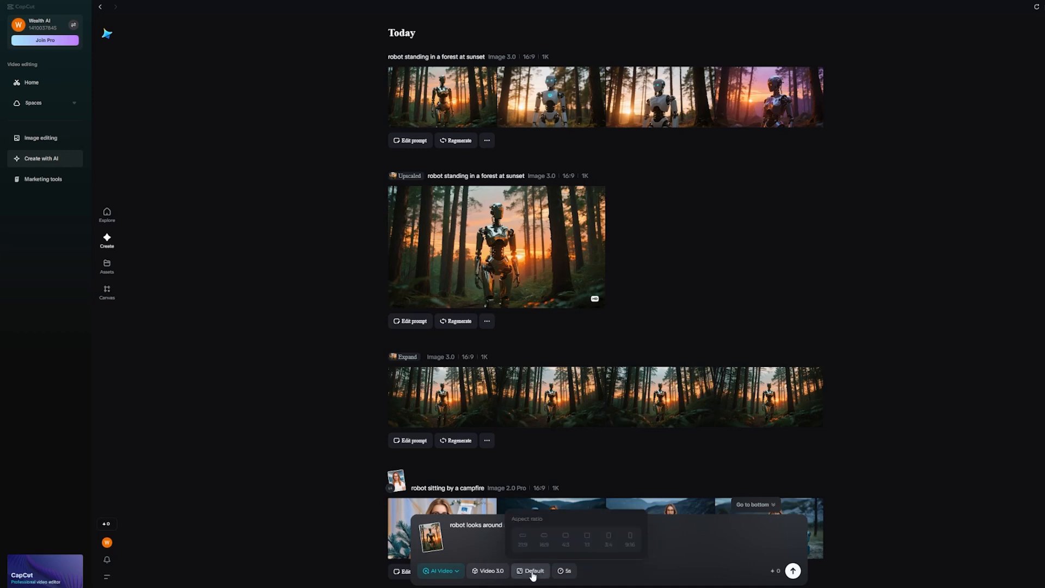
left_click(795, 570)
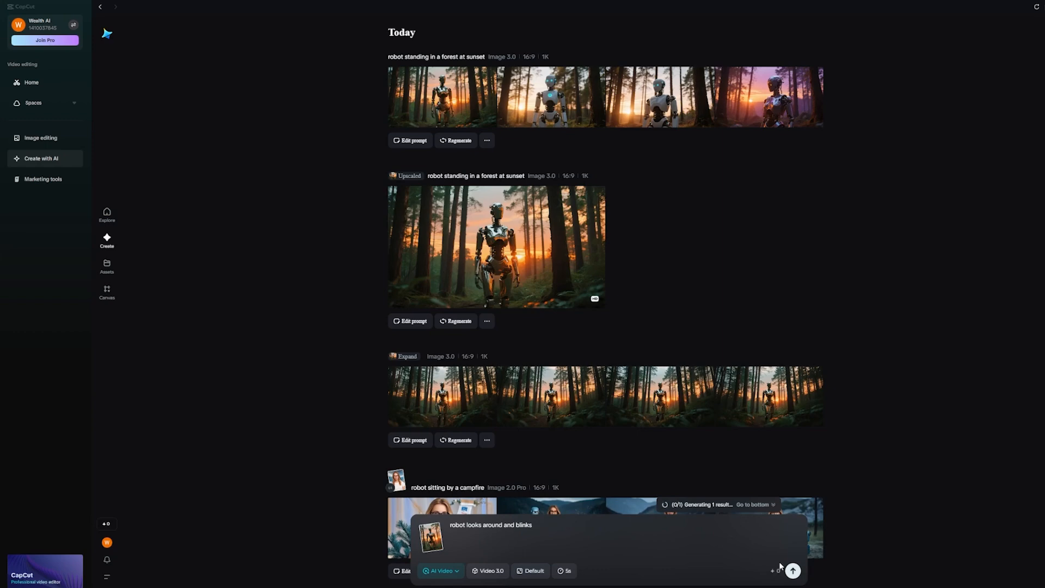
middle_click(923, 367)
scroll(901, 448, "down", 6)
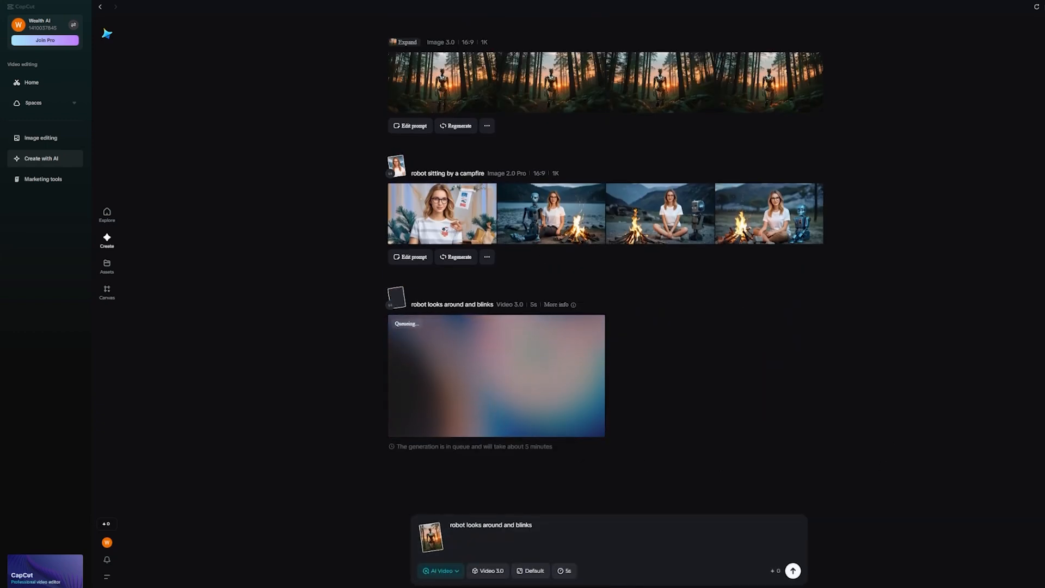
mouse_move(566, 410)
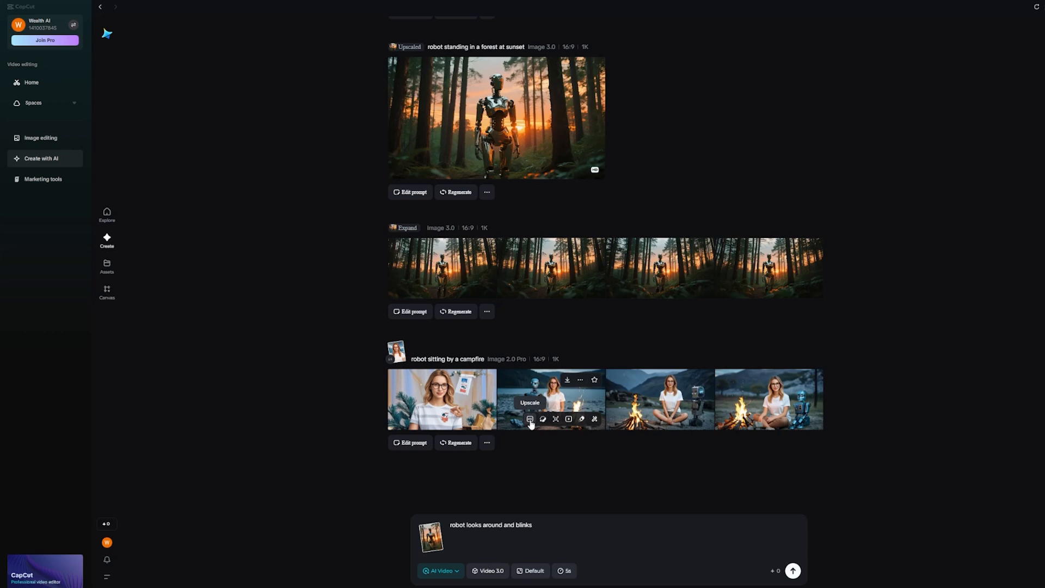
Step: Clear the video prompt text and remove the robot reference image from the prompt box
left_click(448, 523)
left_click_drag(532, 524, 449, 526)
key("BackSpace")
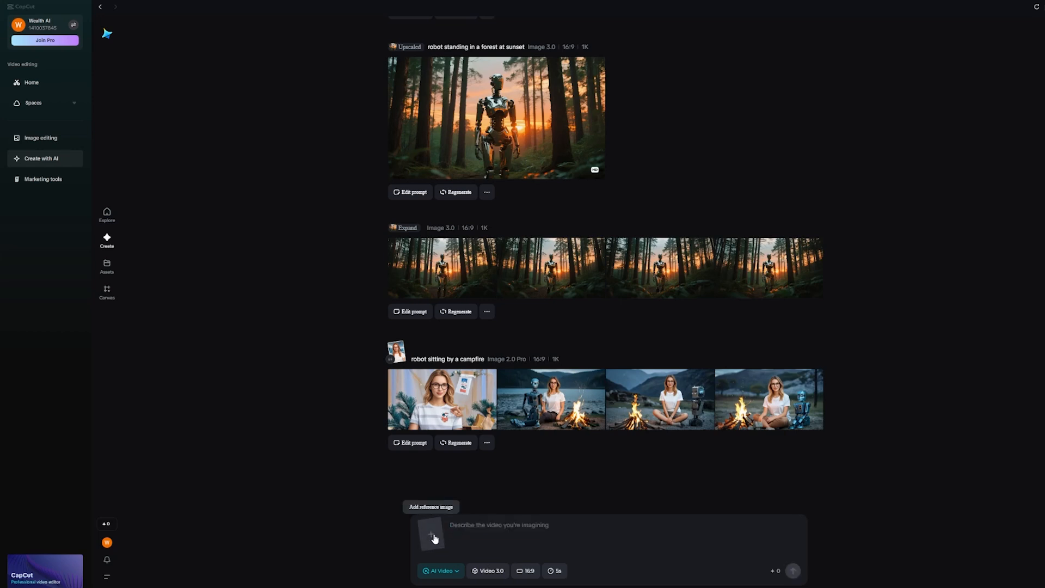
Step: Set the third campfire image as the source for a new AI video and check the available video models
mouse_move(574, 384)
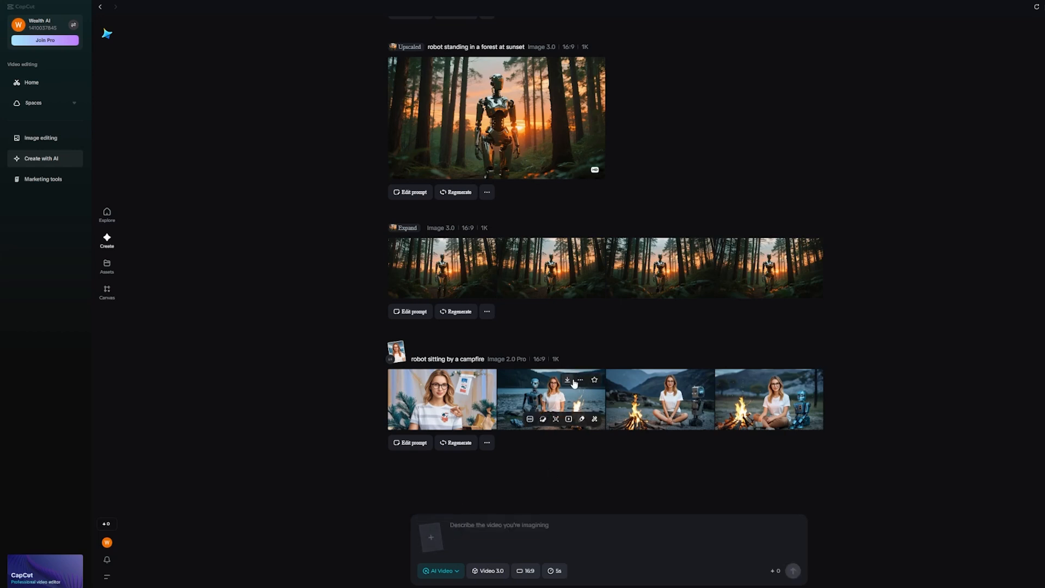
left_click(568, 419)
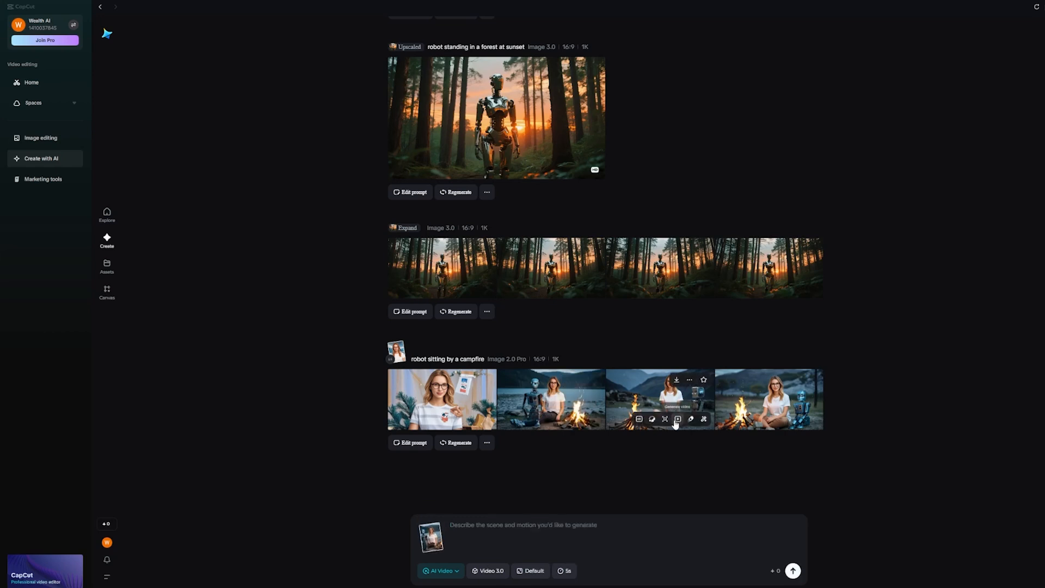
left_click(678, 419)
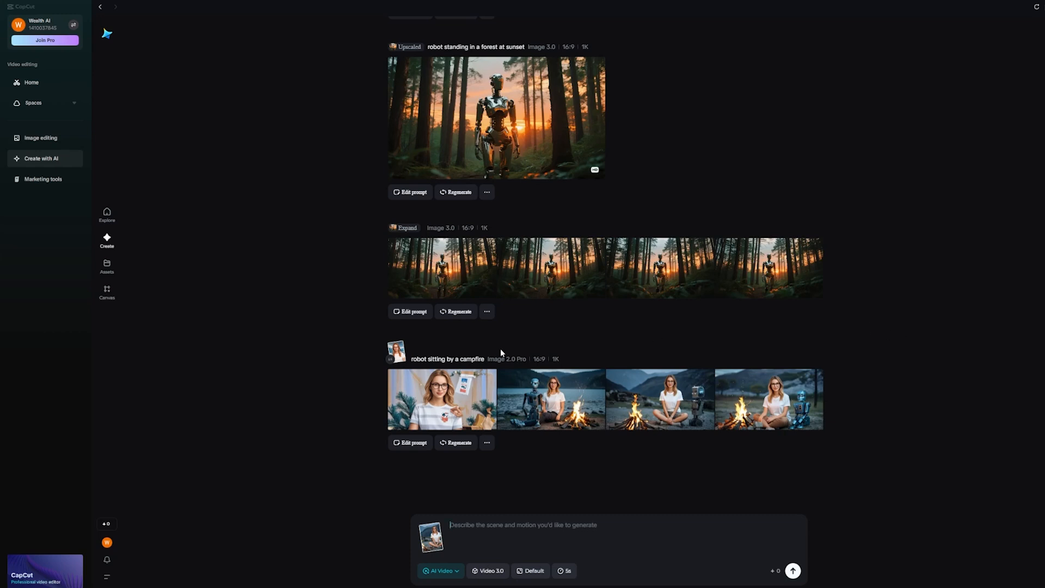
mouse_move(658, 382)
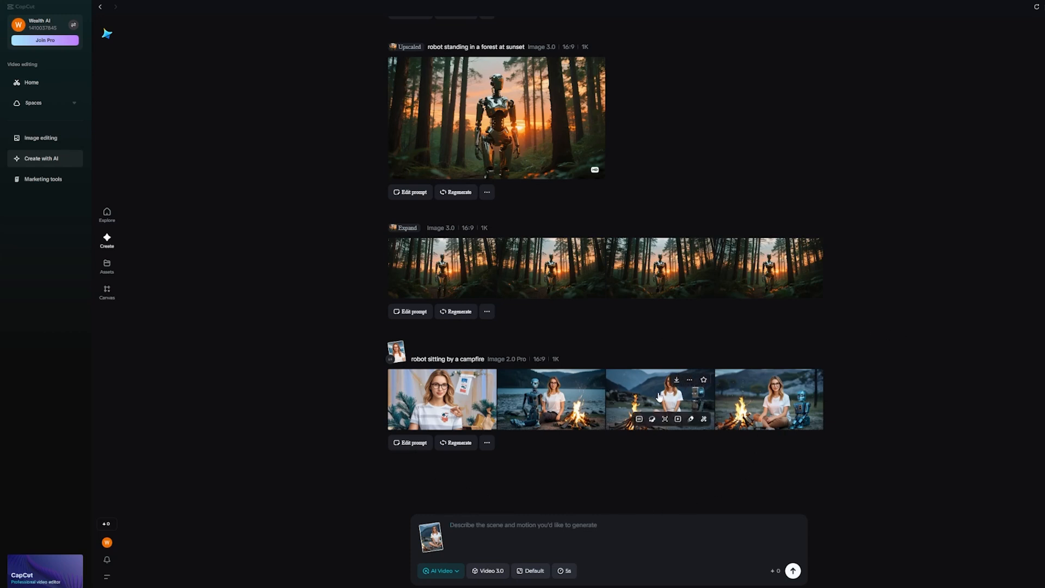
left_click(501, 572)
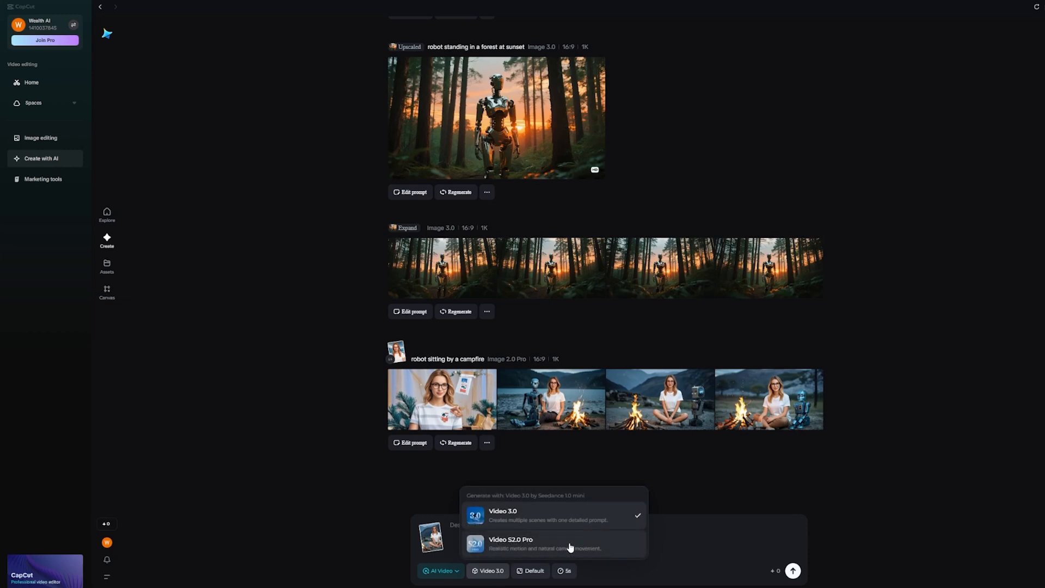
left_click(892, 481)
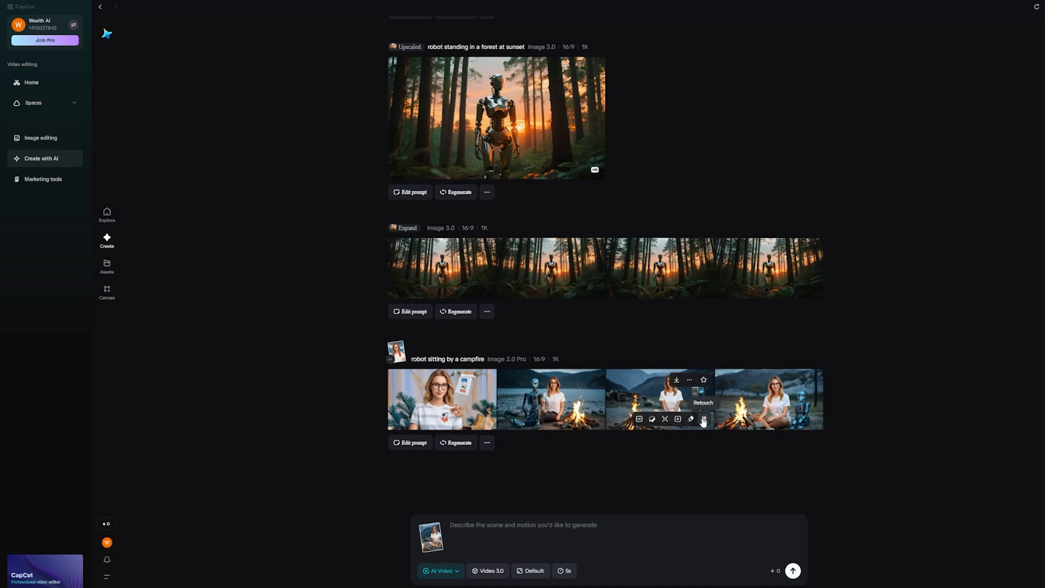
Step: Open the third campfire image in the Remove retouch tool and brush over the robot's head
left_click(704, 420)
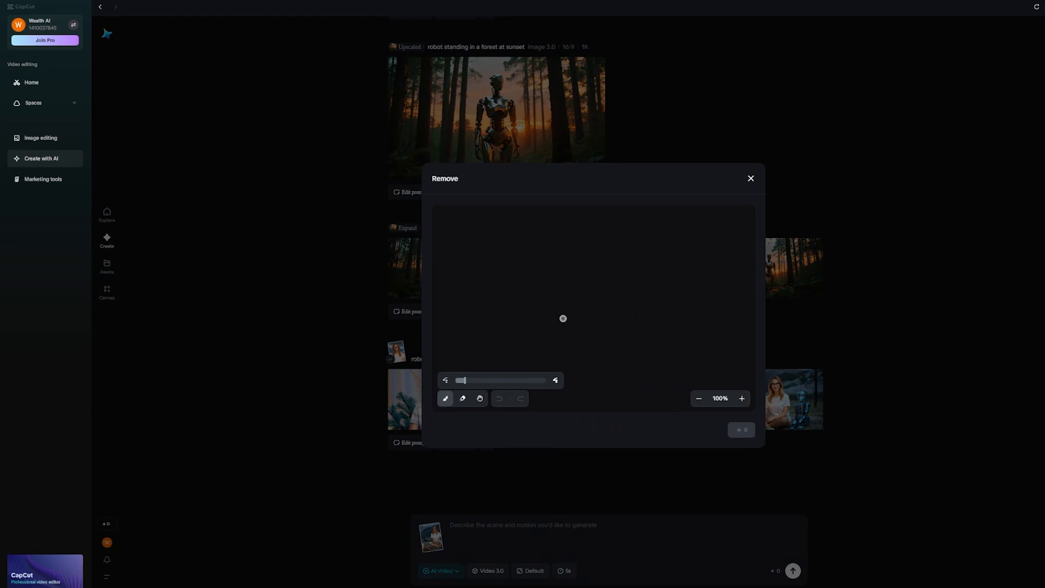
mouse_move(466, 385)
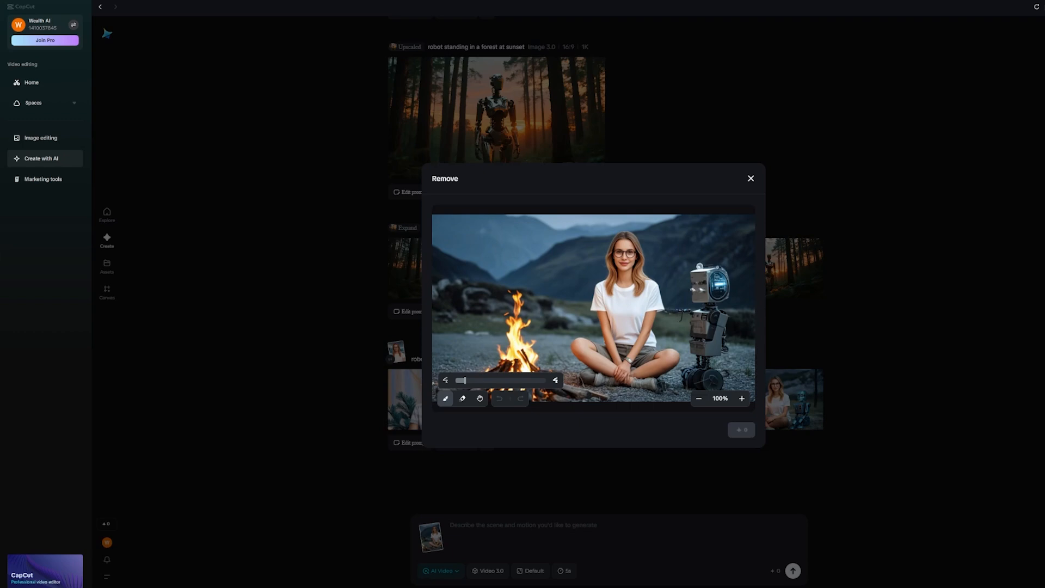
mouse_move(692, 266)
left_mouse_down()
mouse_move(691, 305)
mouse_move(672, 314)
mouse_move(690, 329)
mouse_move(683, 369)
mouse_move(702, 390)
mouse_move(721, 381)
mouse_move(713, 371)
mouse_move(723, 384)
mouse_move(707, 359)
mouse_move(724, 349)
mouse_move(727, 321)
mouse_move(716, 304)
mouse_move(729, 294)
mouse_move(716, 297)
mouse_move(729, 301)
mouse_move(727, 273)
mouse_move(699, 265)
mouse_move(691, 276)
left_mouse_up()
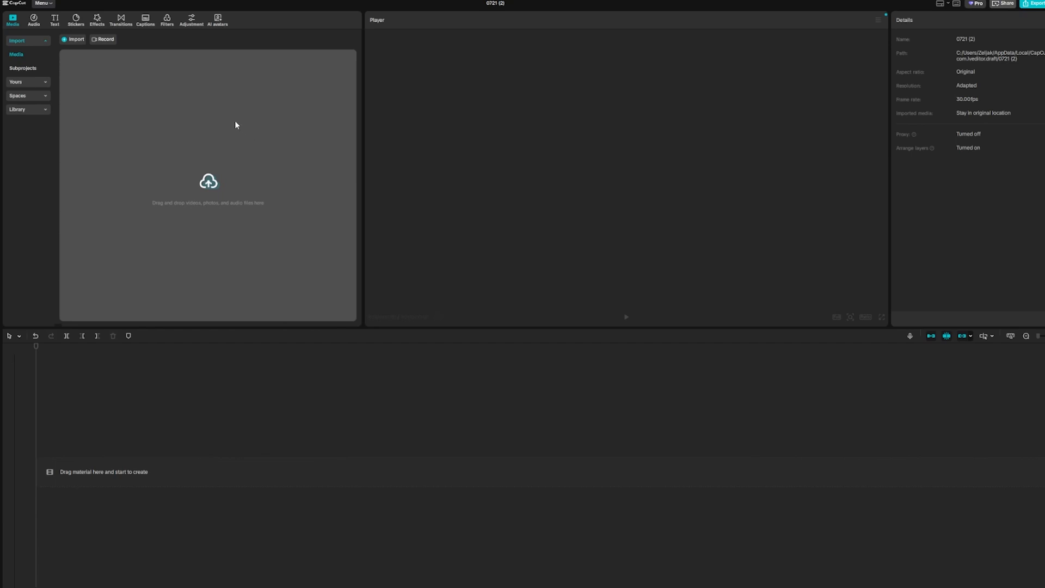
Step: Open the AI avatars section in the empty video project
left_click(216, 21)
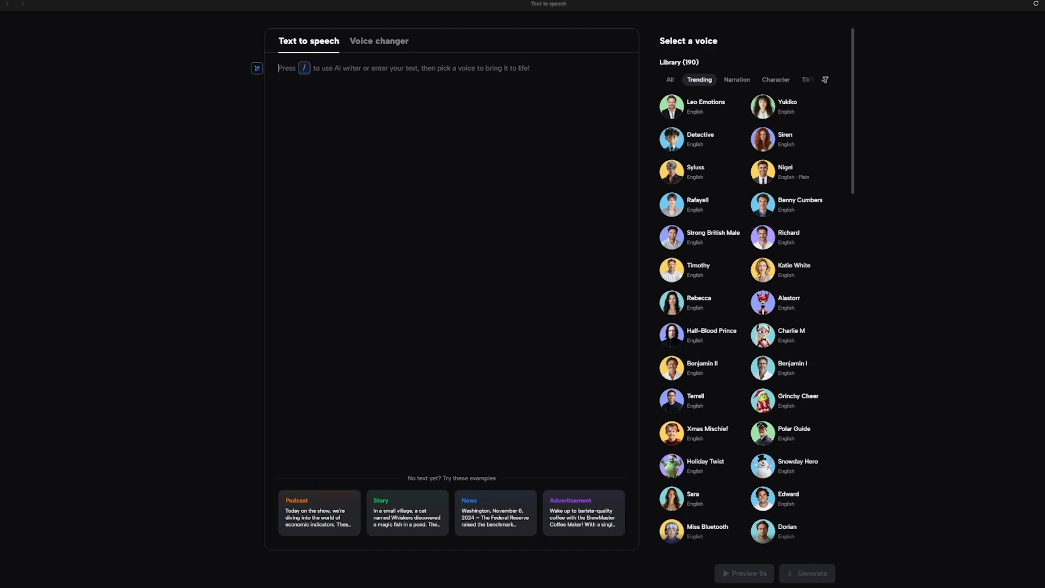
Step: Generate text-to-speech audio of "The world as we know it has ended" using the Rebecca voice
type("The world as we know it has ended")
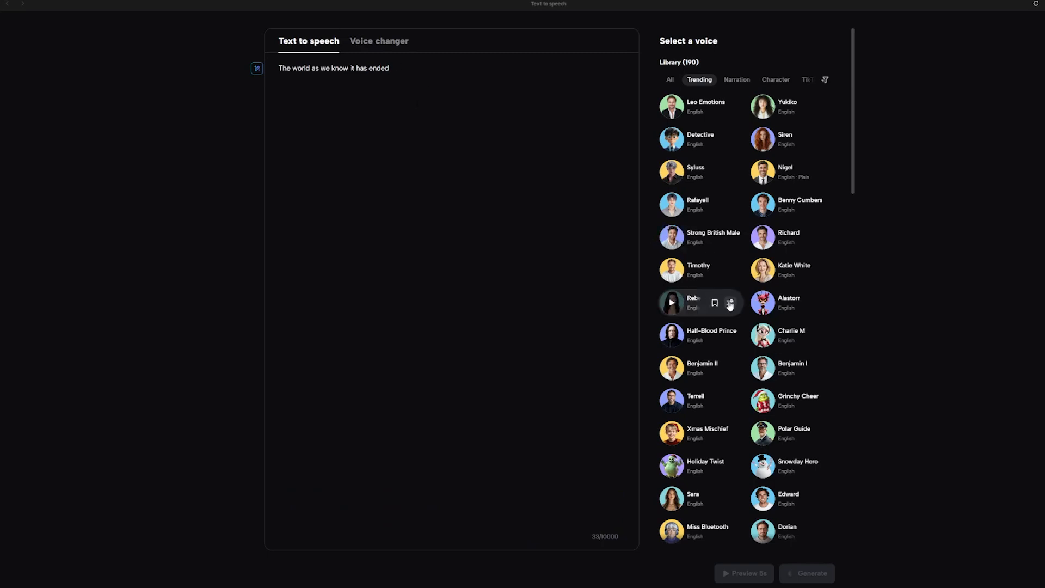
left_click(692, 309)
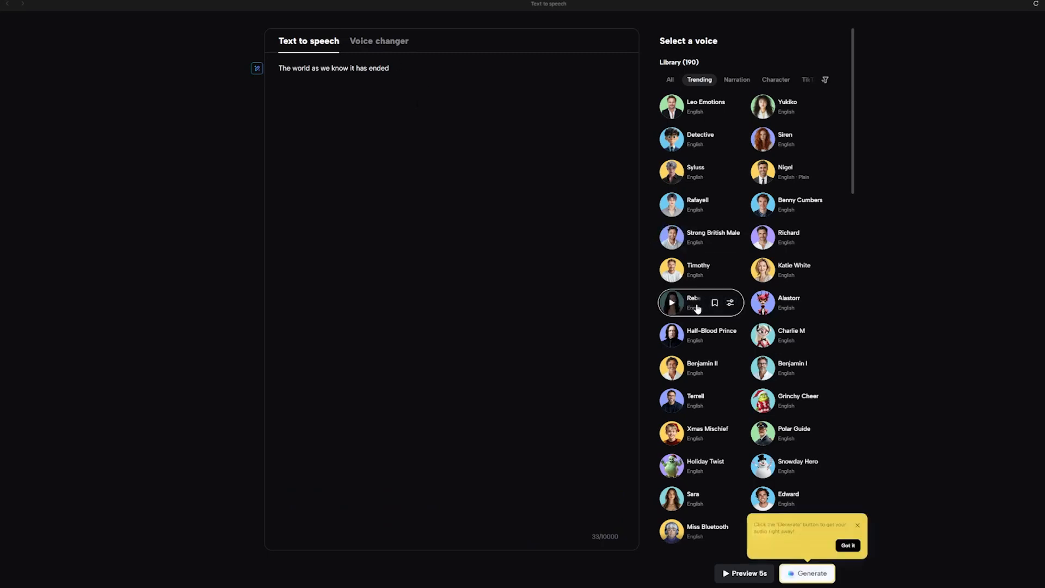
left_click(847, 545)
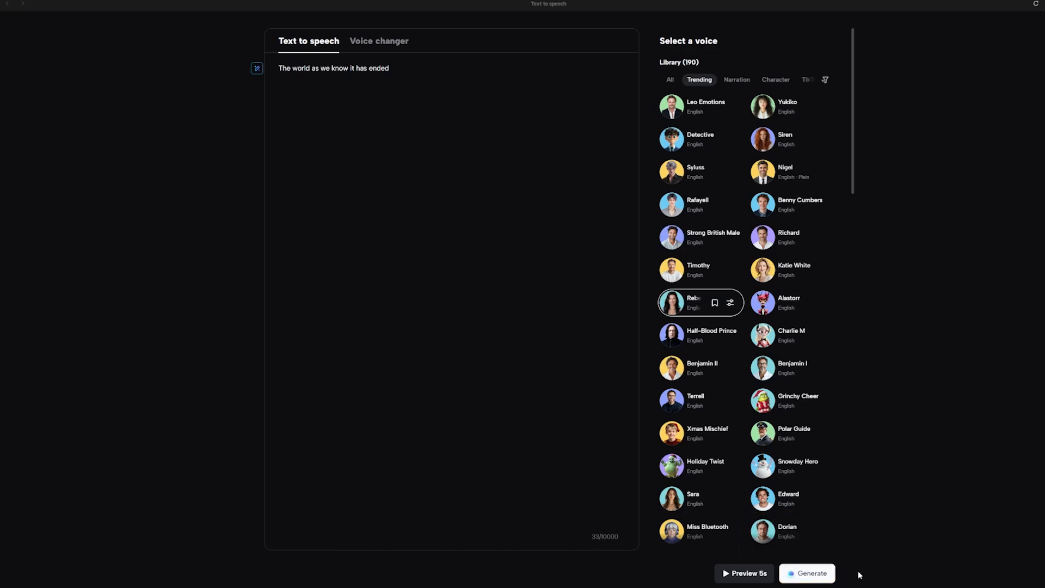
left_click(807, 572)
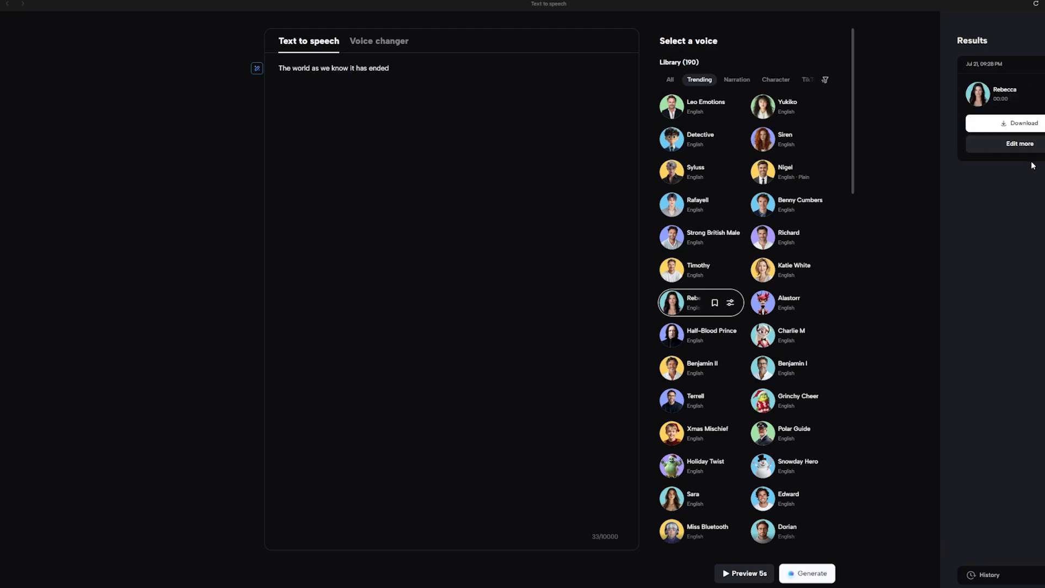
mouse_move(969, 96)
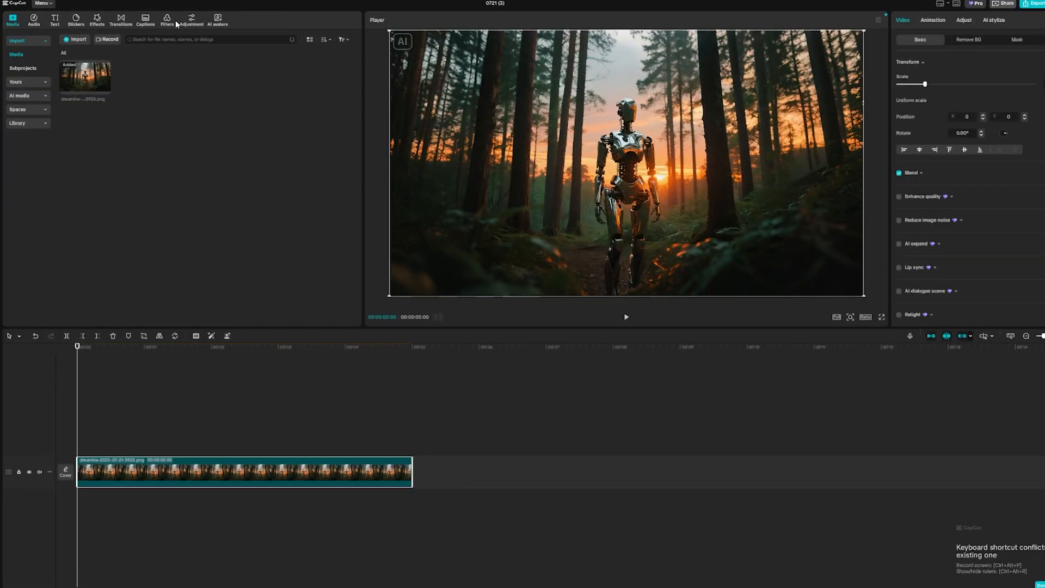
Step: Add the Oppenheimer filter from the Movies category above the robot clip's start and adjust its intensity
left_click(168, 22)
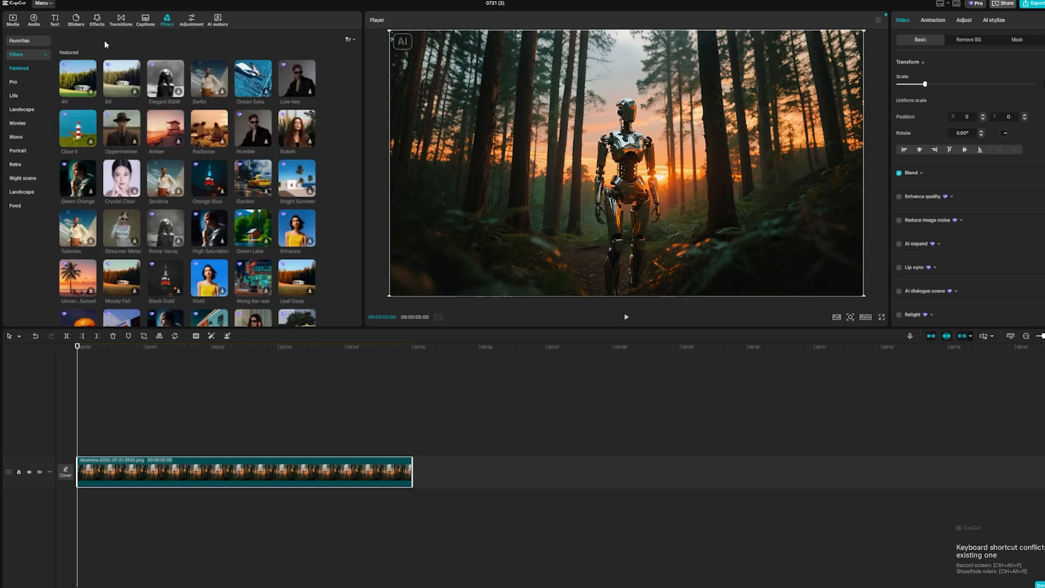
left_click(18, 123)
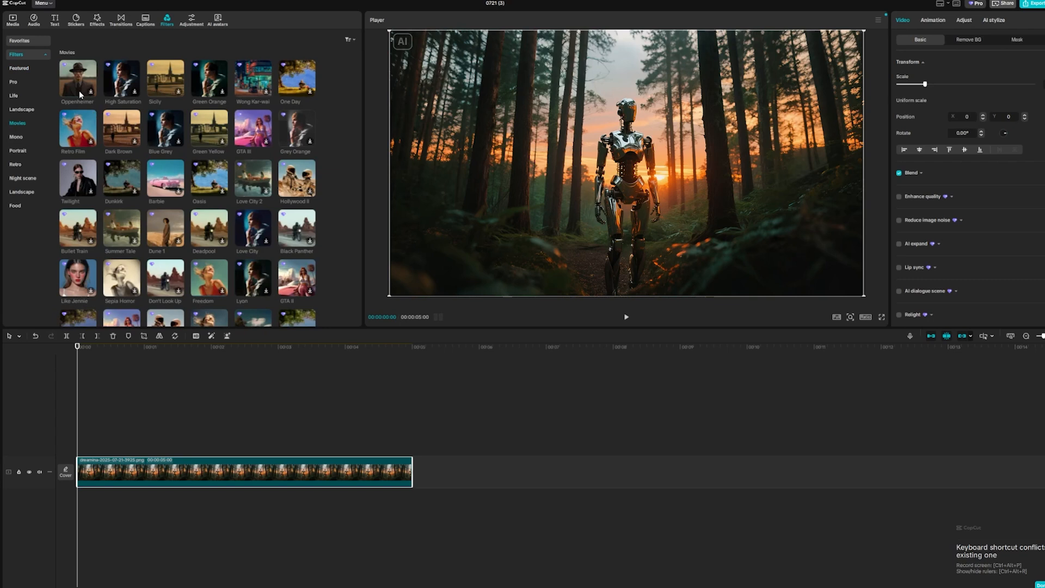
left_click_drag(73, 77, 169, 451)
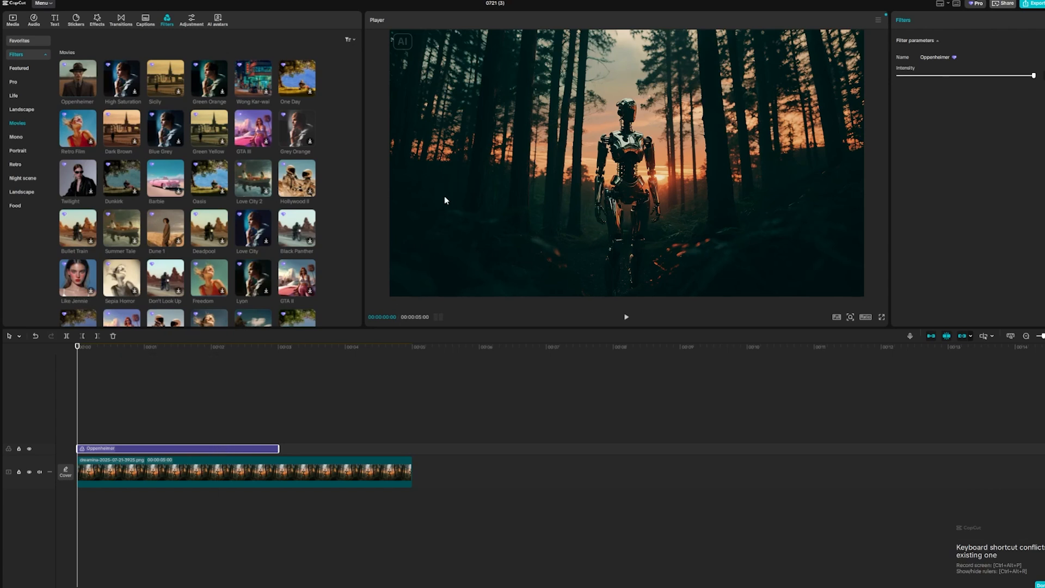
left_click(948, 77)
mouse_move(990, 75)
left_mouse_down()
mouse_move(924, 82)
mouse_move(985, 80)
left_mouse_up()
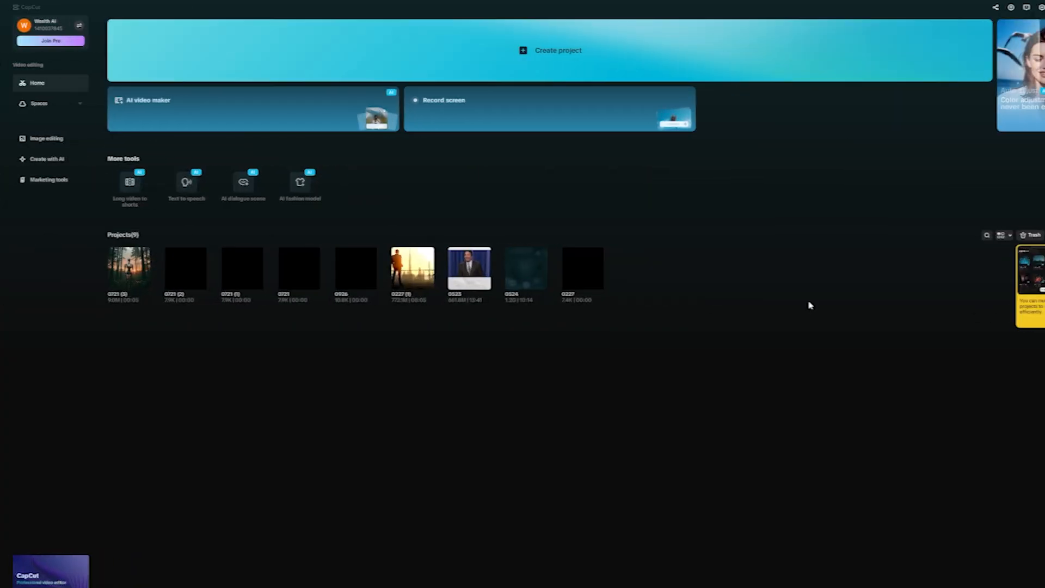
Step: Open the AI fashion model tool, allow the permission request, and select the first floral-dress pose and two hoodie poses
left_click(296, 181)
mouse_move(29, 192)
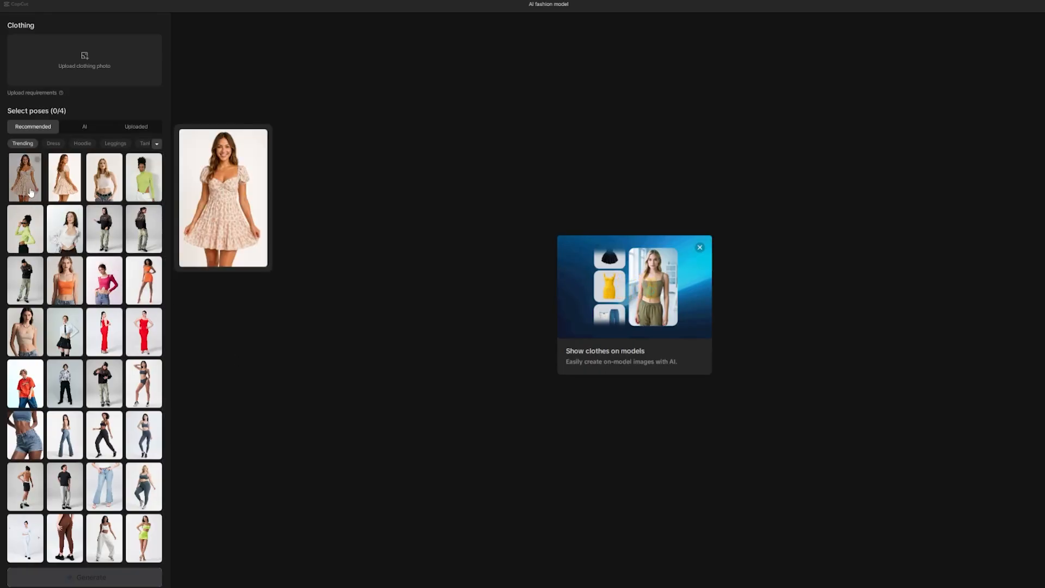
left_click(28, 191)
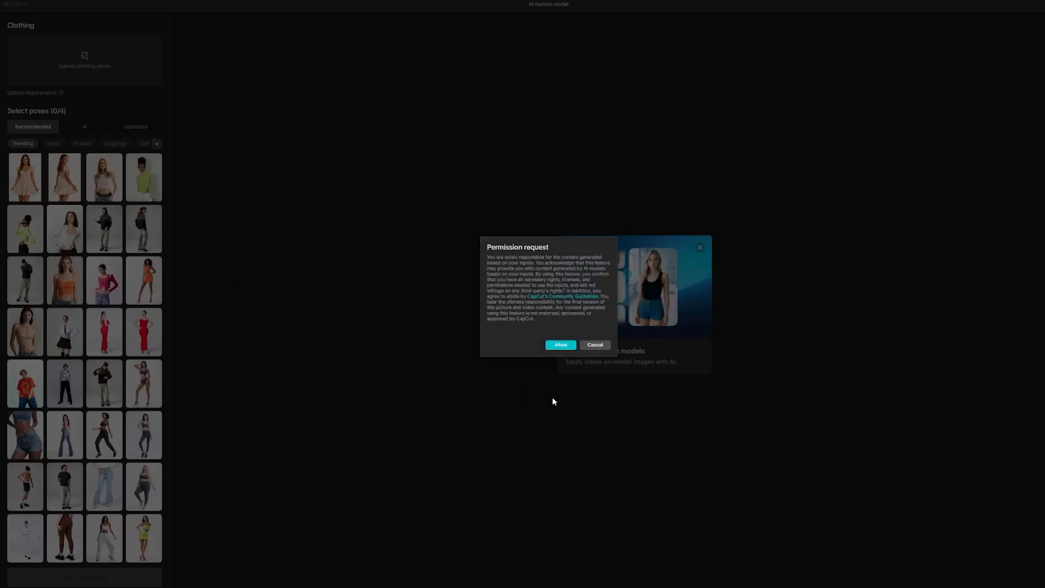
left_click(562, 346)
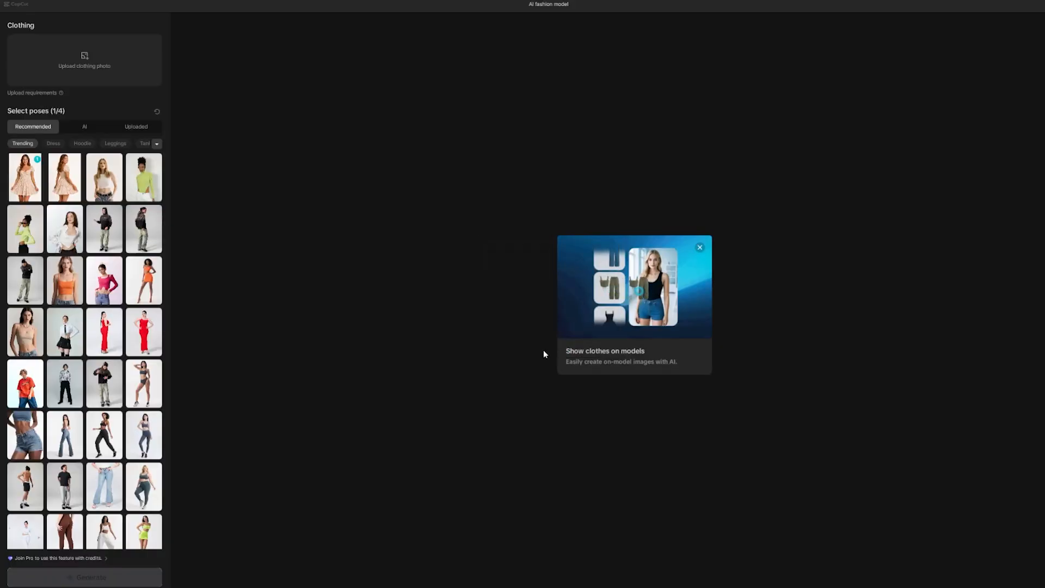
left_click(137, 235)
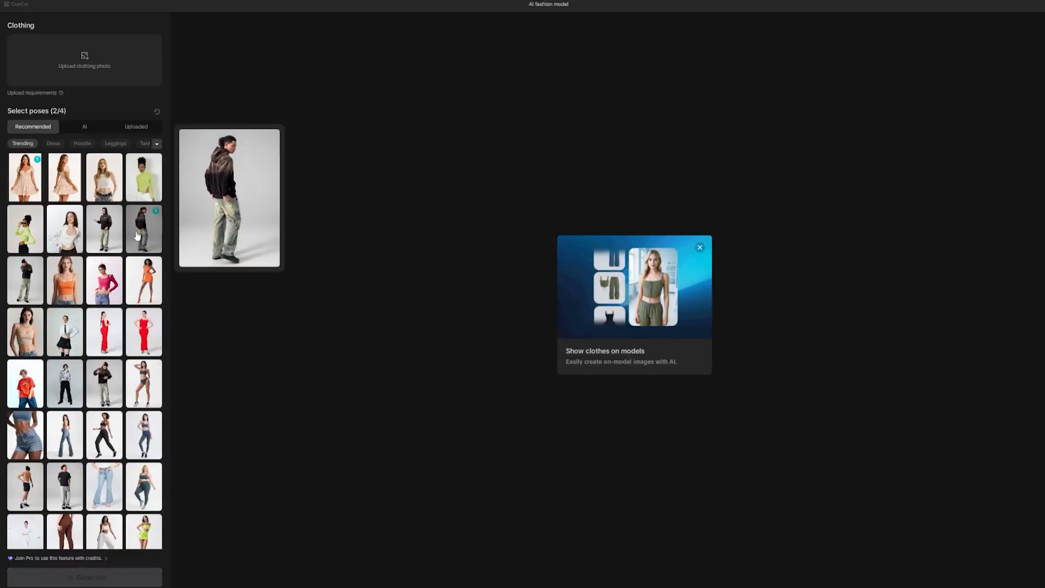
mouse_move(103, 239)
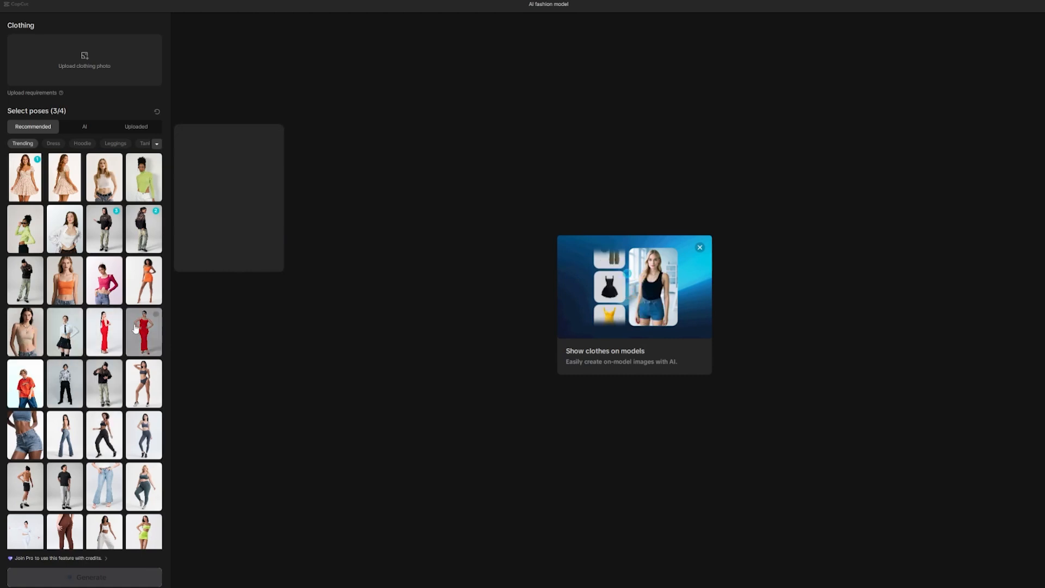
Step: Browse the recommended Hoodie poses and close the introductory card about showing clothes on models
left_click(83, 144)
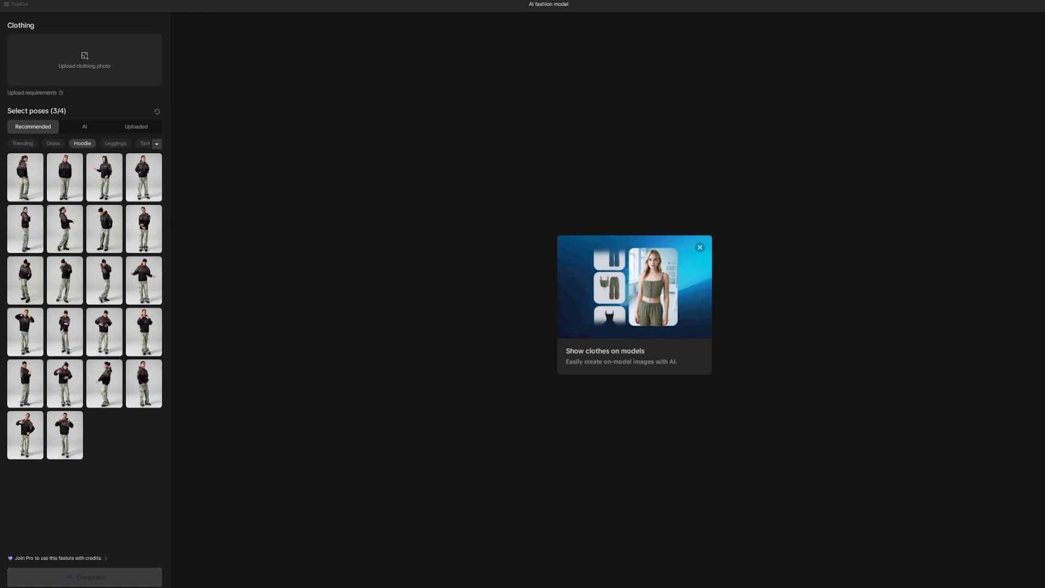
left_click(700, 248)
mouse_move(154, 268)
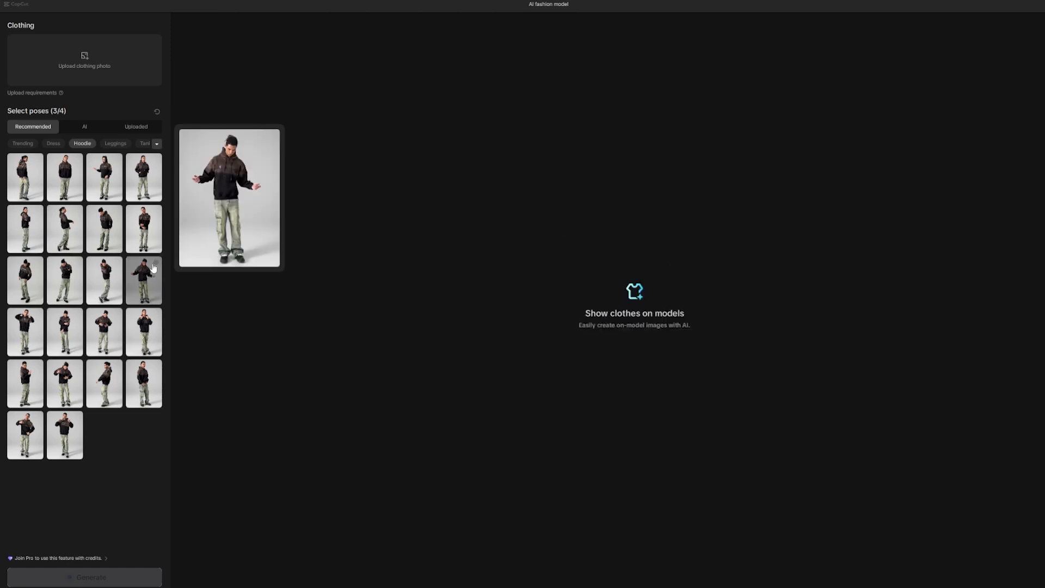